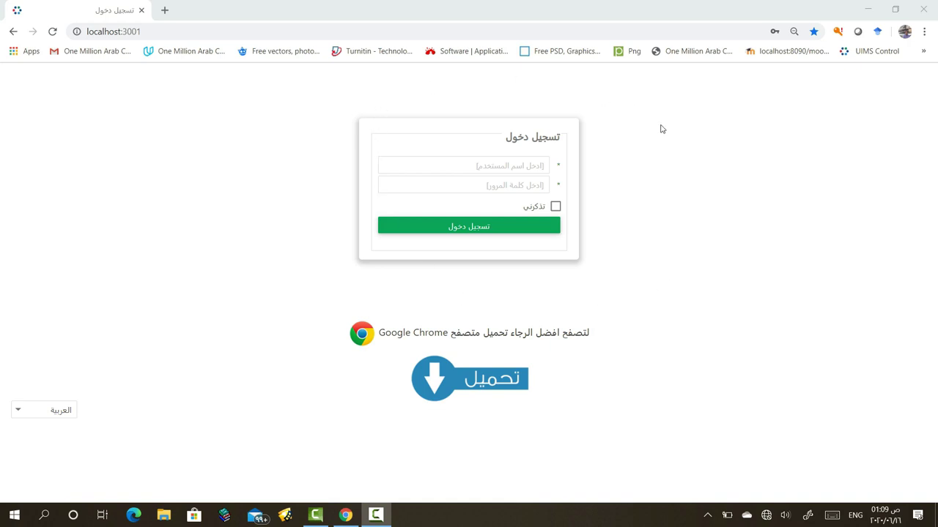
# Sign in to the teacher account with the saved credentials
pyautogui.click(495, 166)
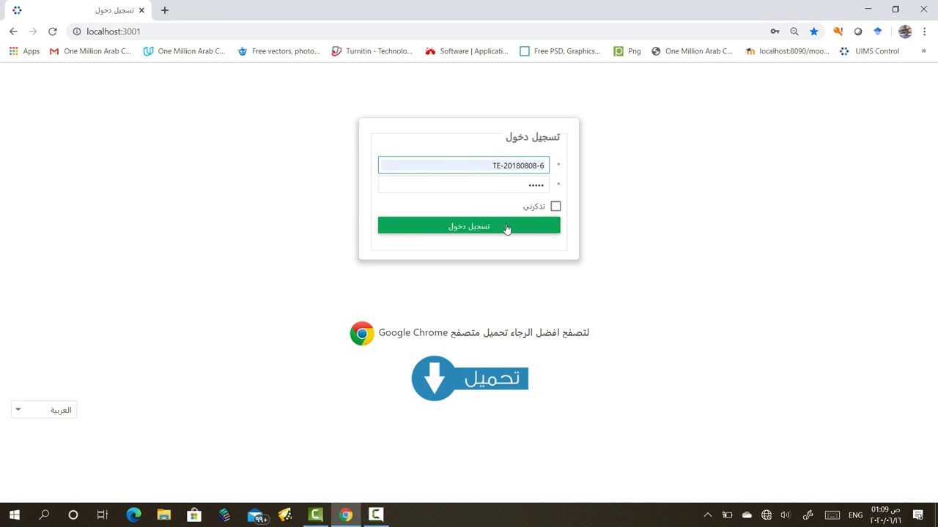
pyautogui.click(484, 227)
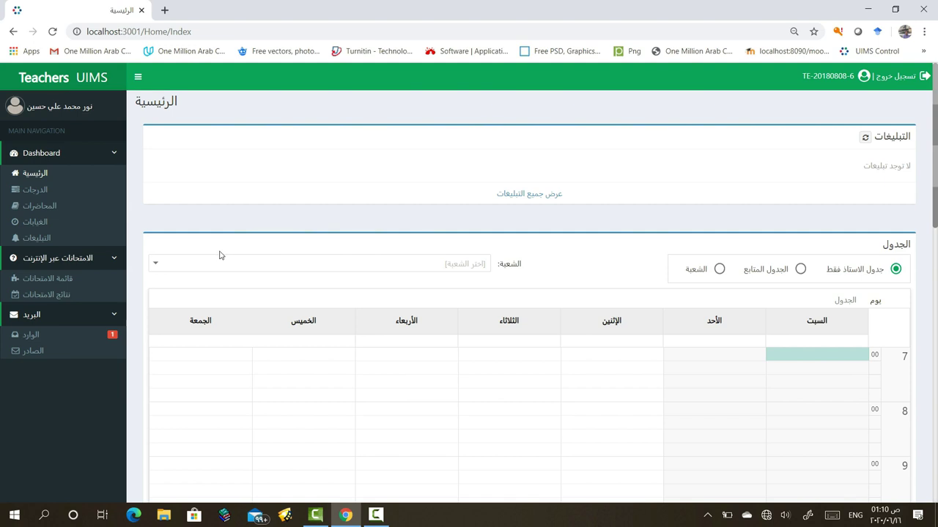
# Open and refresh the online exams list, search for 'Test', then clear the search
pyautogui.click(61, 278)
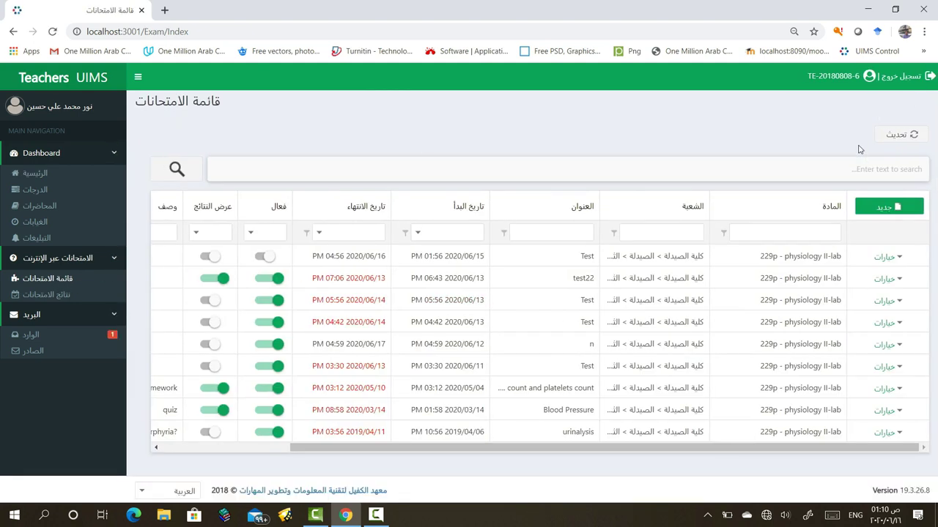
pyautogui.click(900, 140)
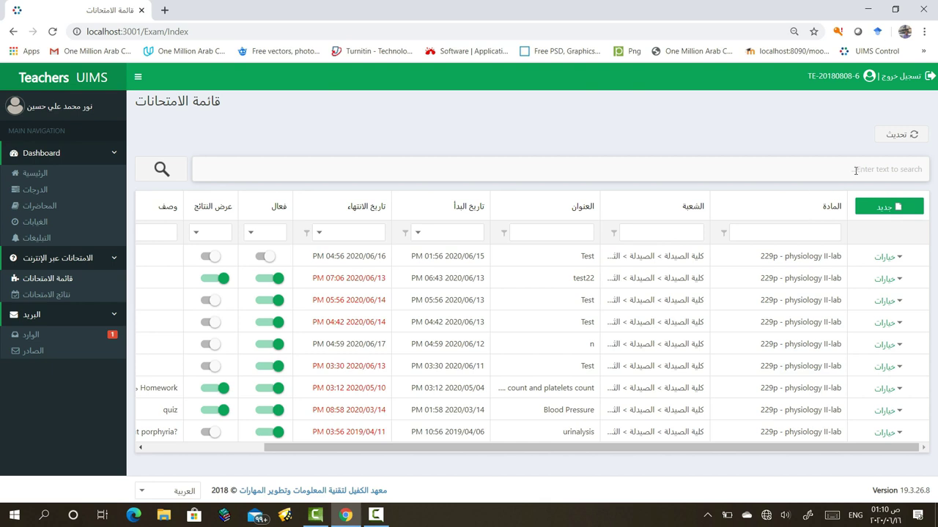
pyautogui.click(854, 170)
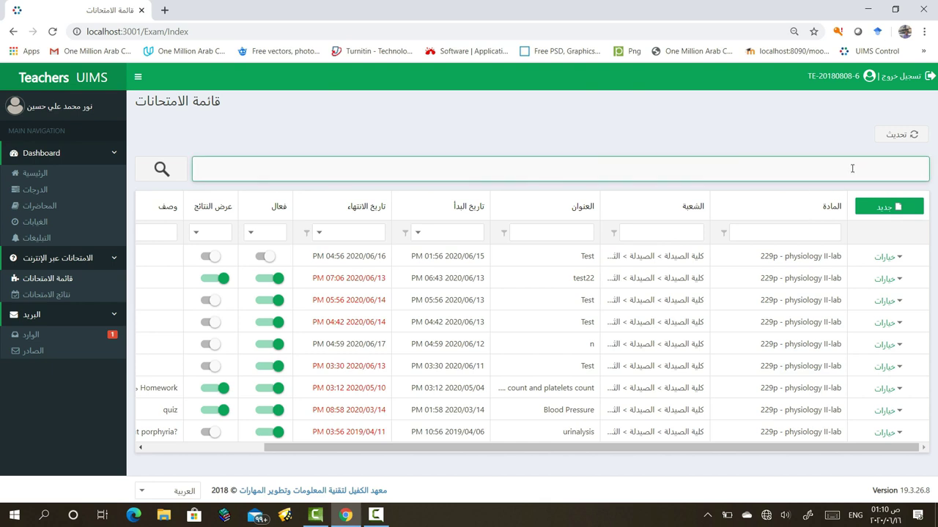
pyautogui.write('Test')
pyautogui.click(162, 169)
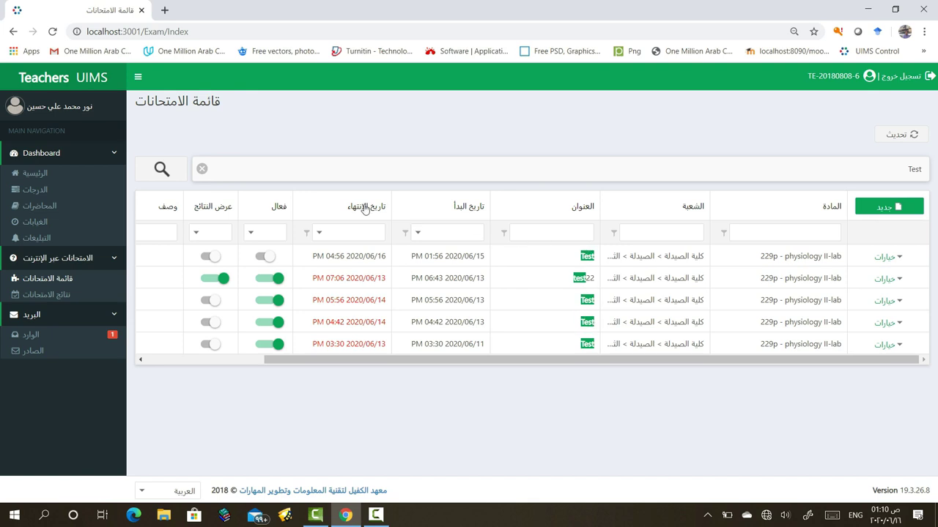
pyautogui.click(201, 169)
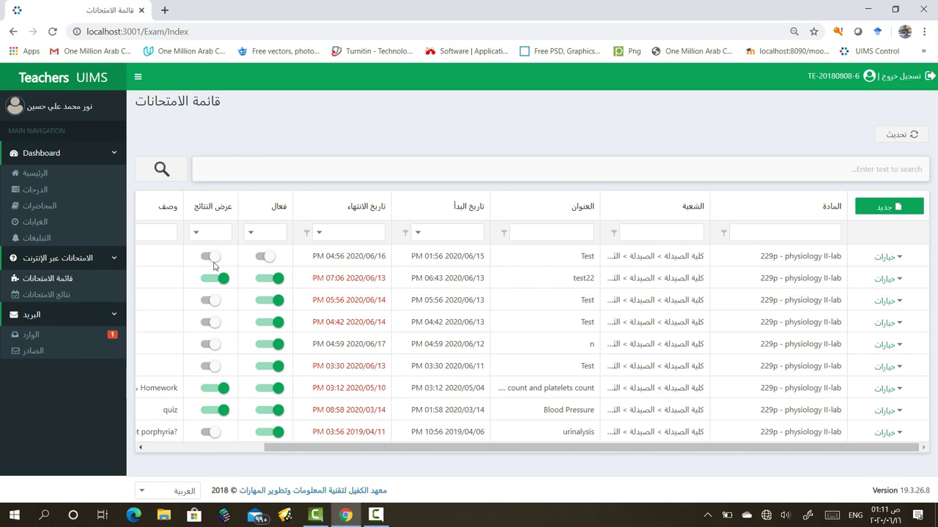
pyautogui.click(141, 449)
pyautogui.moveTo(140, 448); pyautogui.dragTo(141, 449)
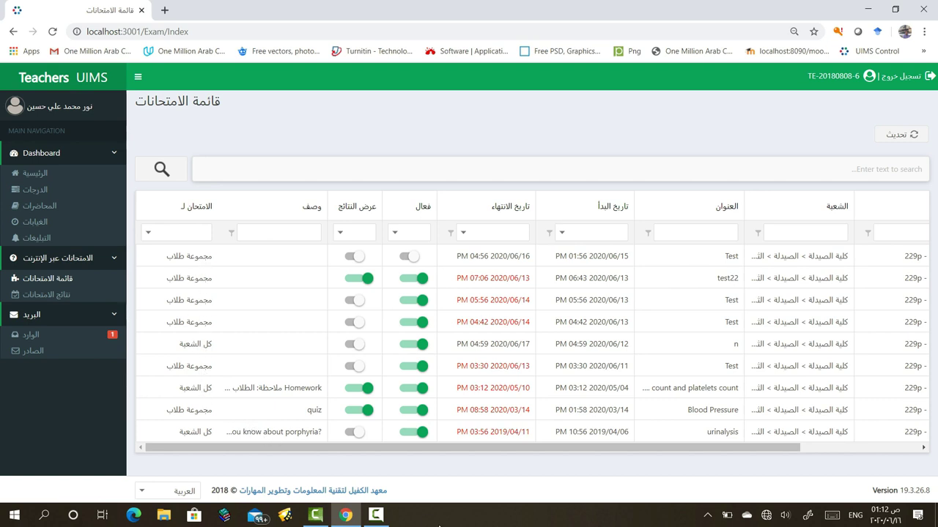
pyautogui.moveTo(390, 448); pyautogui.dragTo(542, 451)
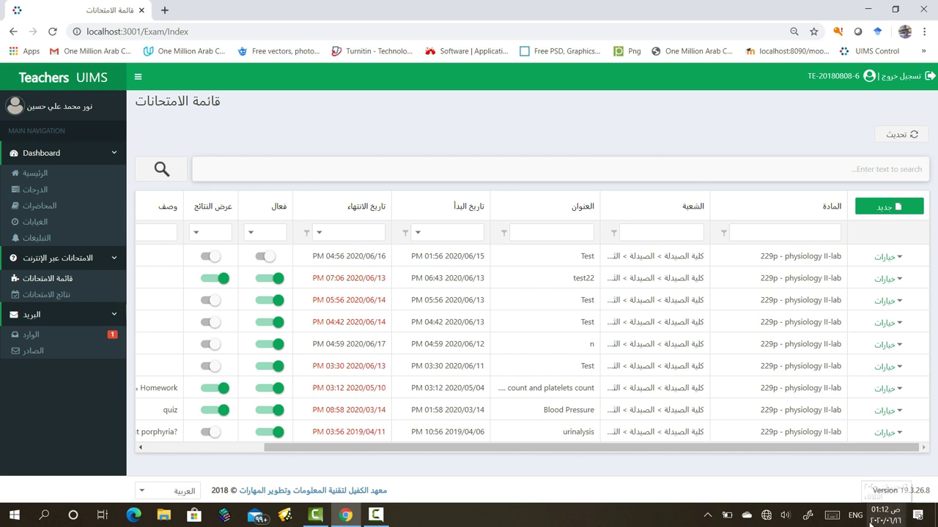
pyautogui.moveTo(889, 518)
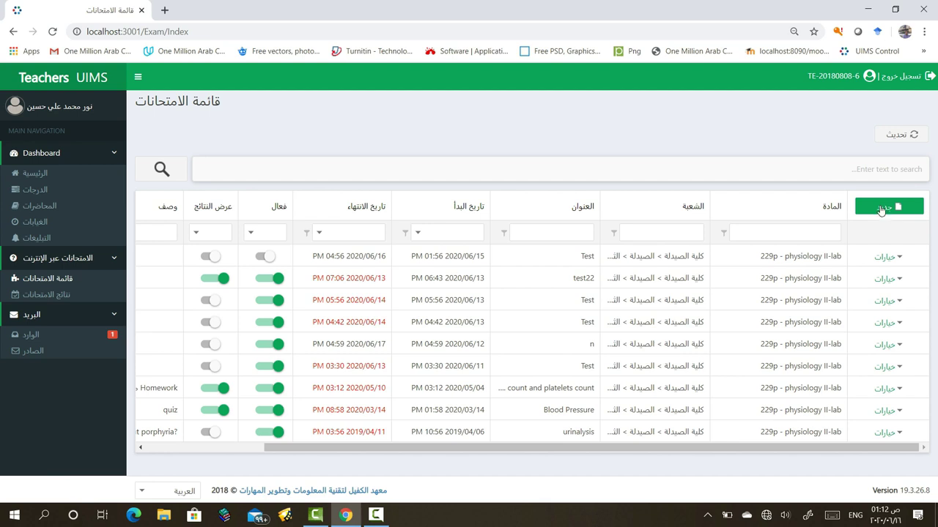
# Open the first Test exam (2020/06/15 to 2020/06/16) for editing
pyautogui.click(898, 257)
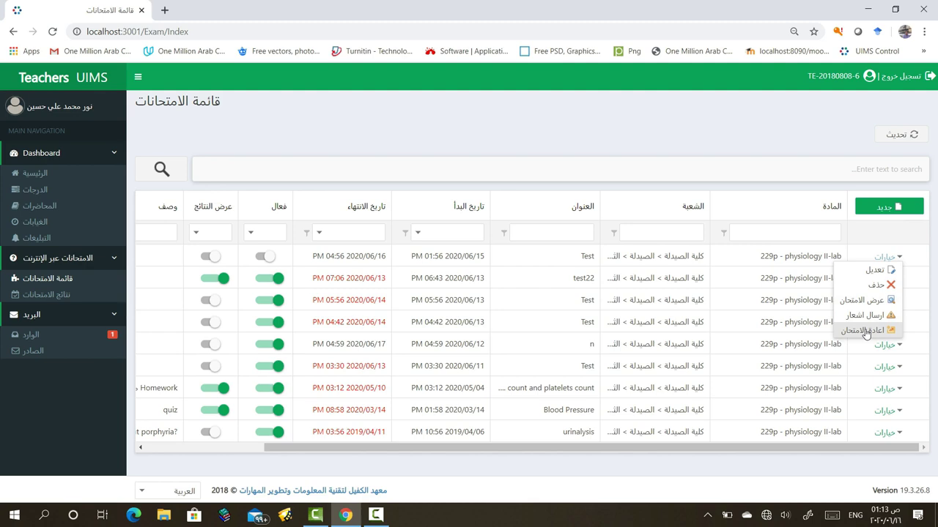
pyautogui.click(854, 276)
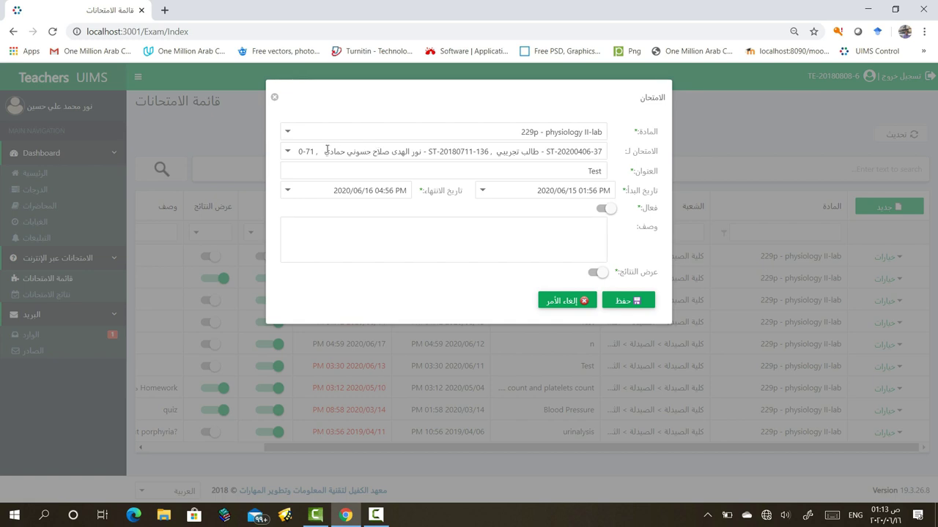
# Assign the exam to a different group of five students
pyautogui.click(288, 151)
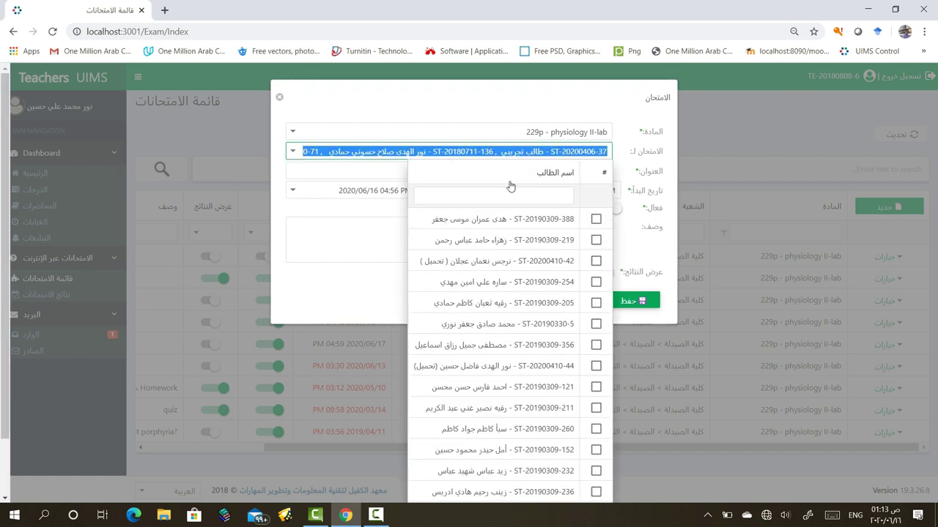
pyautogui.click(596, 387)
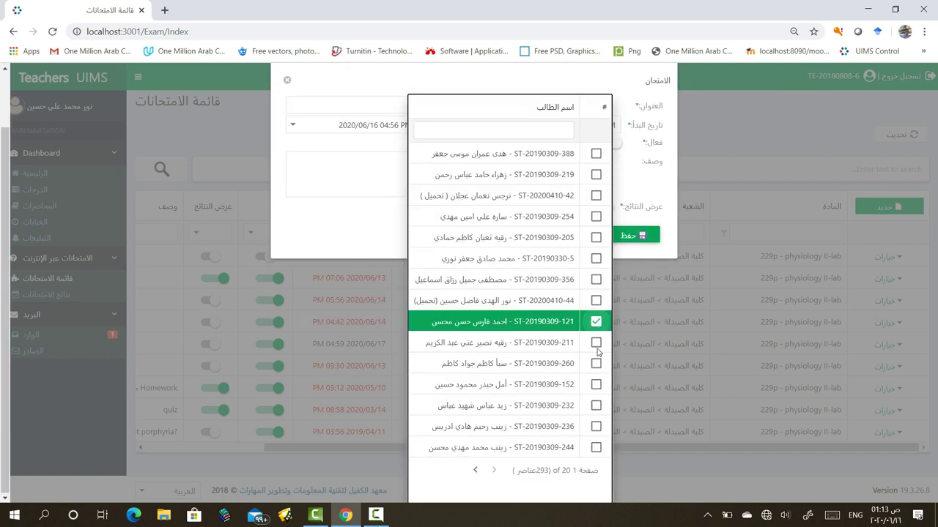
pyautogui.click(596, 217)
pyautogui.click(596, 174)
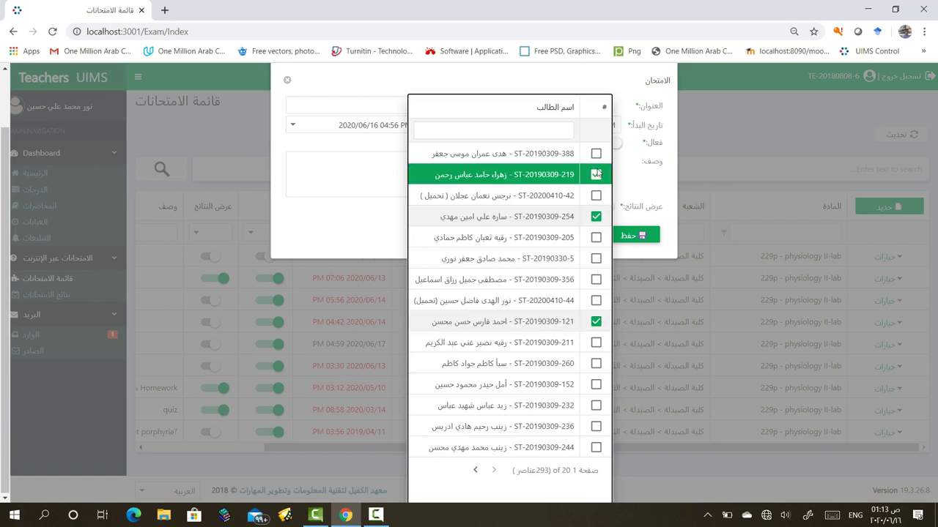
pyautogui.click(595, 406)
pyautogui.click(596, 446)
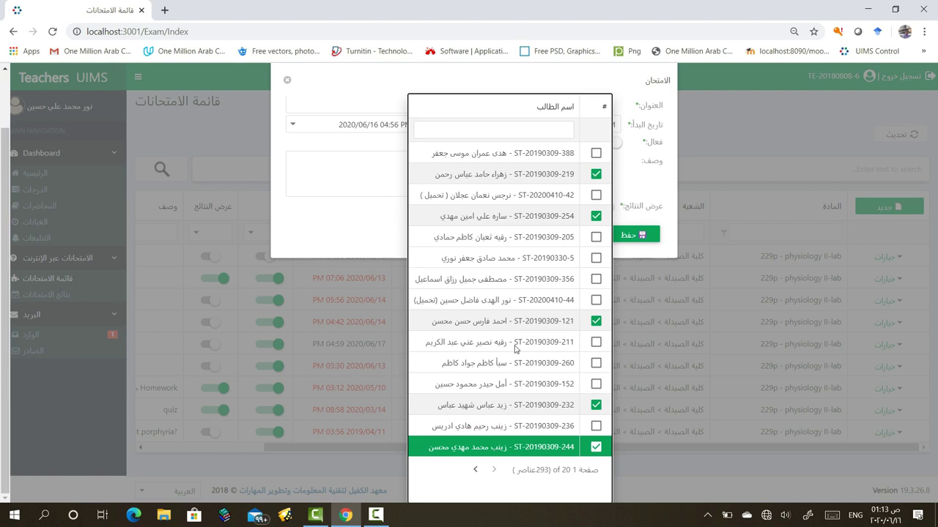
pyautogui.press('Escape')
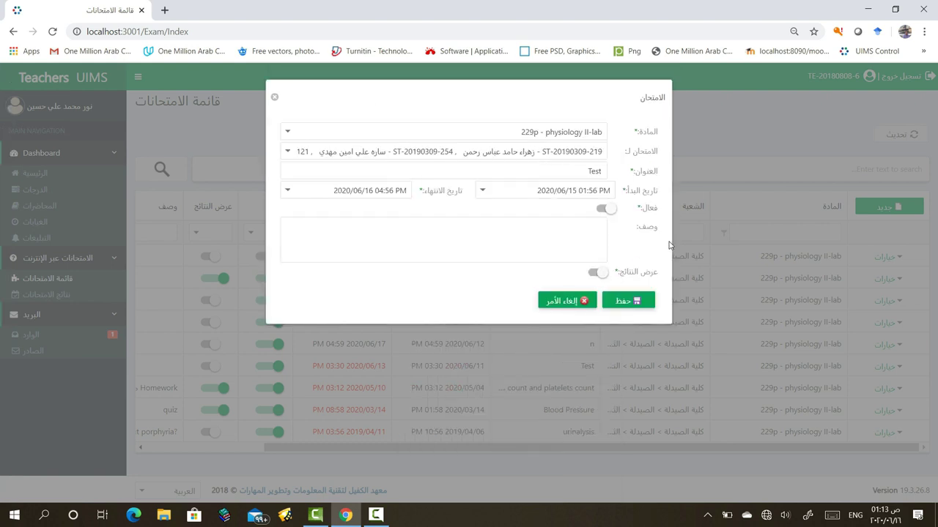
# Change the exam title to Test33
pyautogui.click(596, 172)
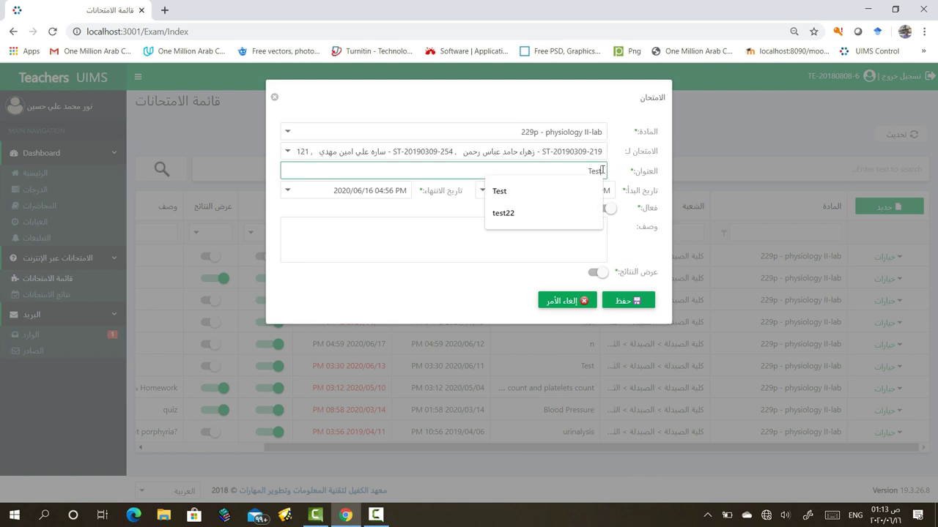
pyautogui.write('33')
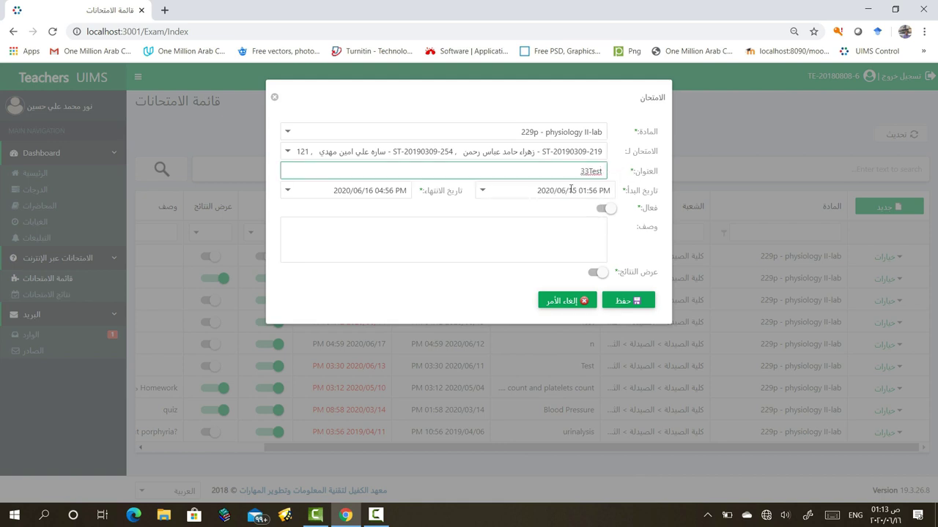
pyautogui.press('BackSpace')
pyautogui.press('BackSpace')
pyautogui.write('33')
pyautogui.scroll(-3, 584, 188)
# Set the exam's start date to June 16 and end date to June 17
pyautogui.click(486, 194)
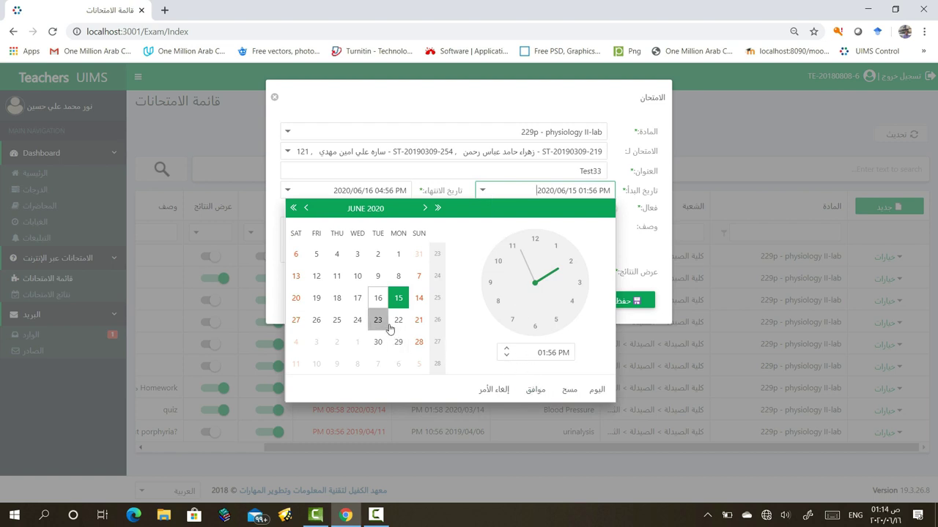
pyautogui.click(381, 298)
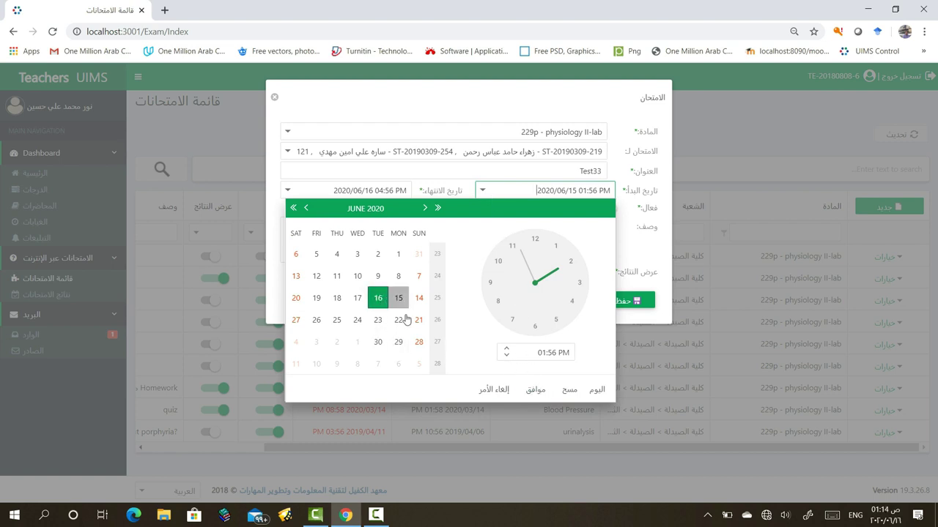
pyautogui.click(536, 393)
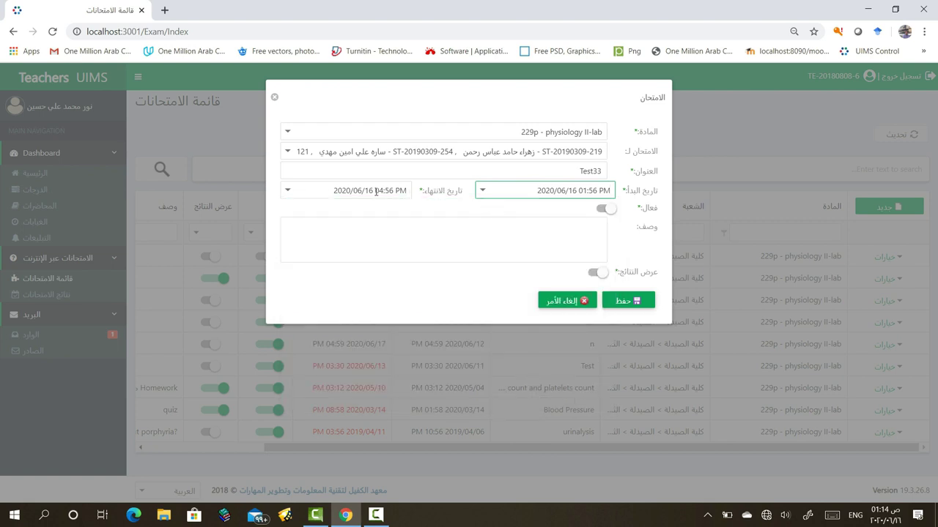
pyautogui.click(293, 190)
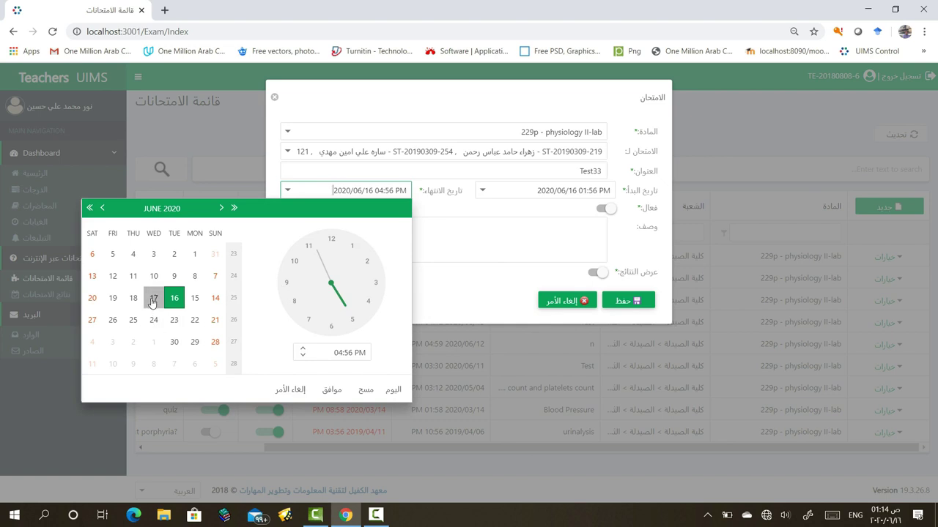
pyautogui.click(153, 298)
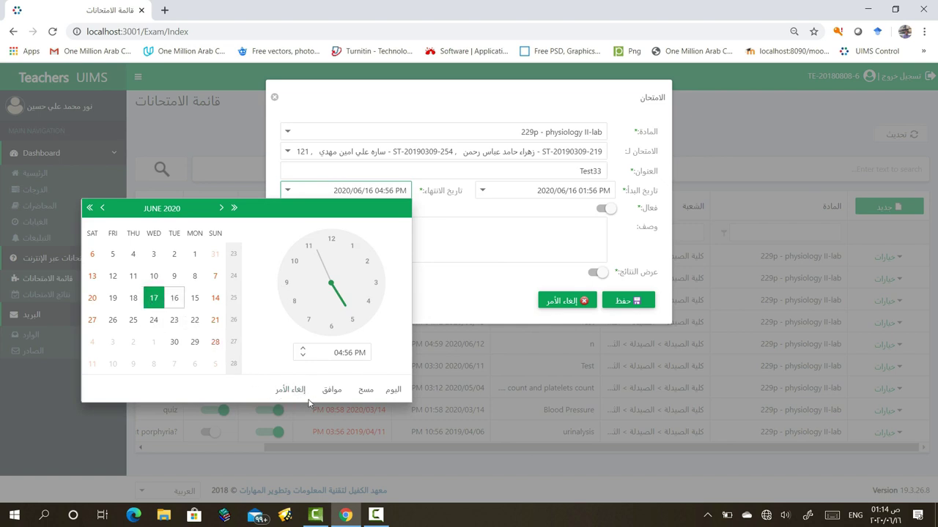
pyautogui.click(333, 392)
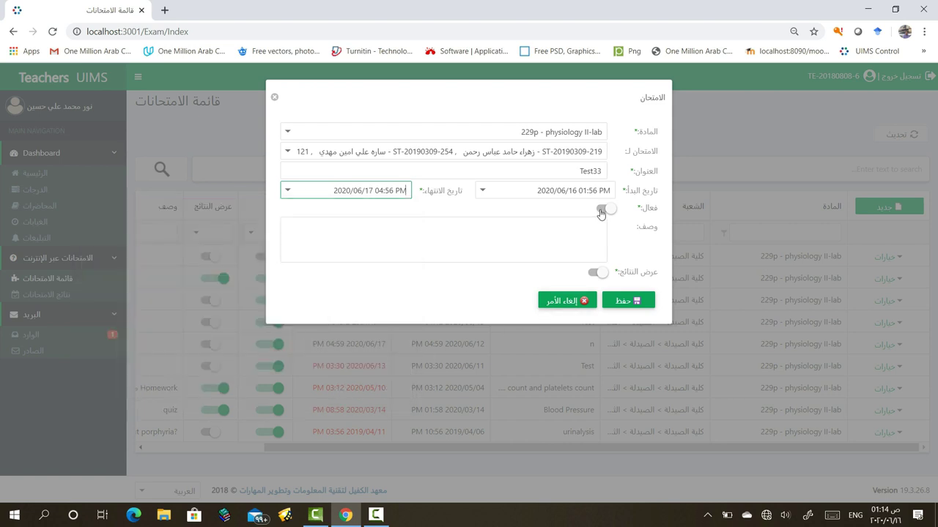
# Leave the Test33 exam inactive and save it
pyautogui.click(601, 211)
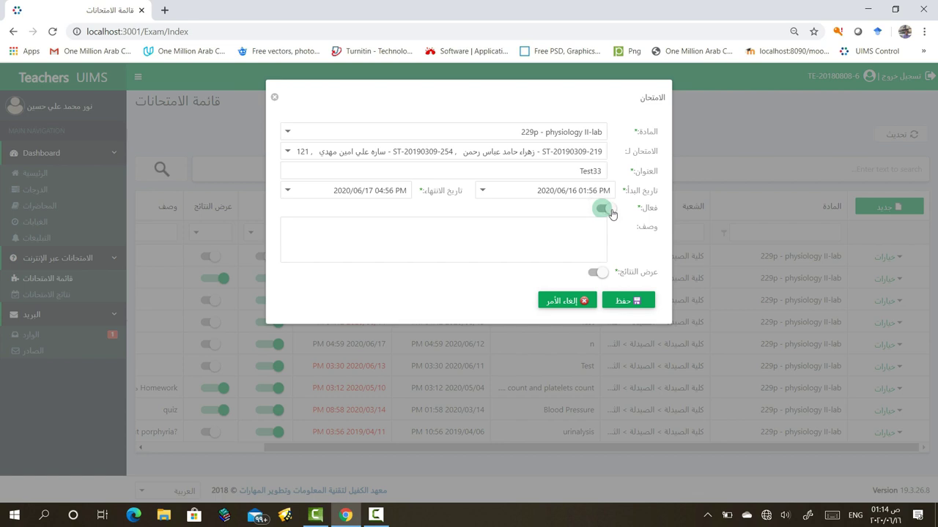
pyautogui.click(601, 209)
pyautogui.click(572, 231)
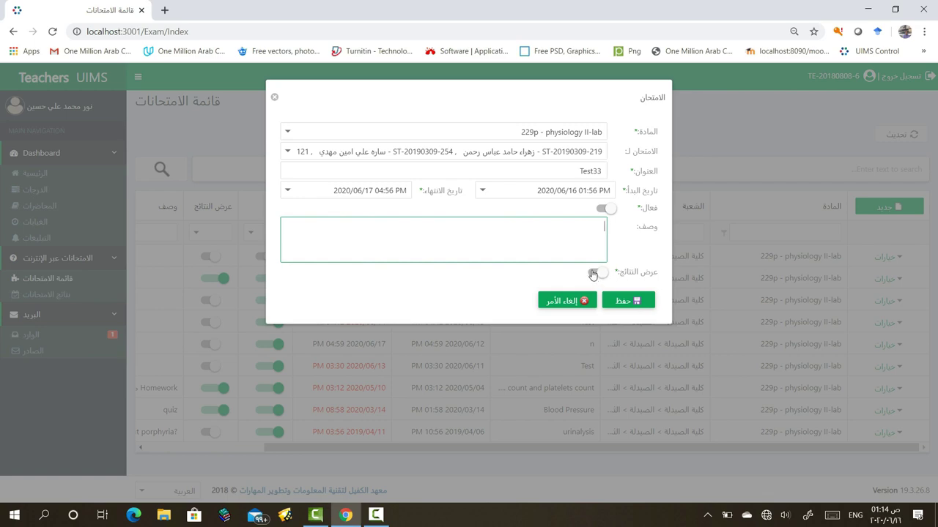
pyautogui.click(616, 306)
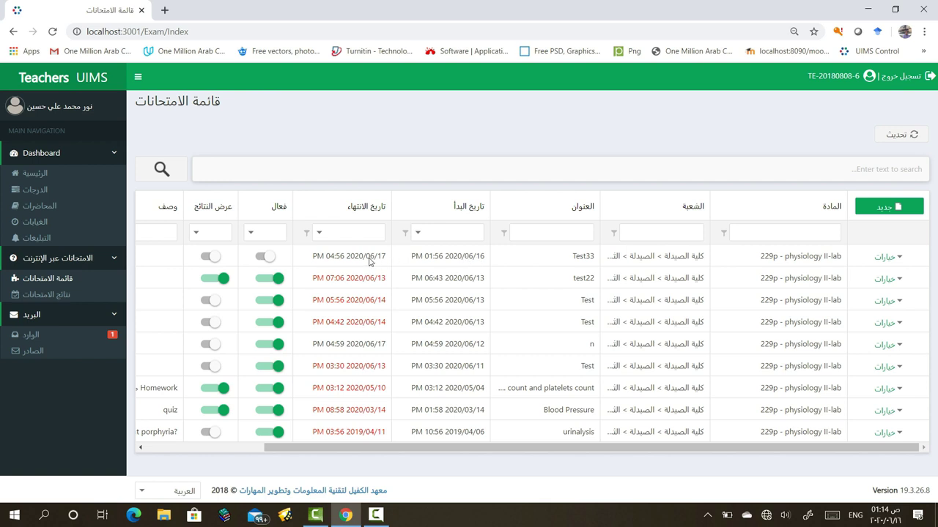
# View the Test33 exam's contents and question types, then return to the exams list
pyautogui.click(889, 259)
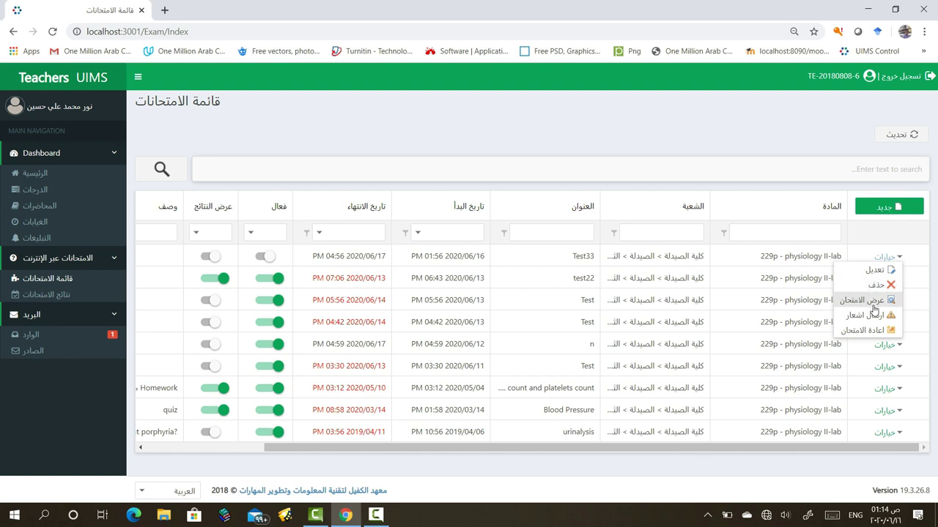
pyautogui.click(865, 301)
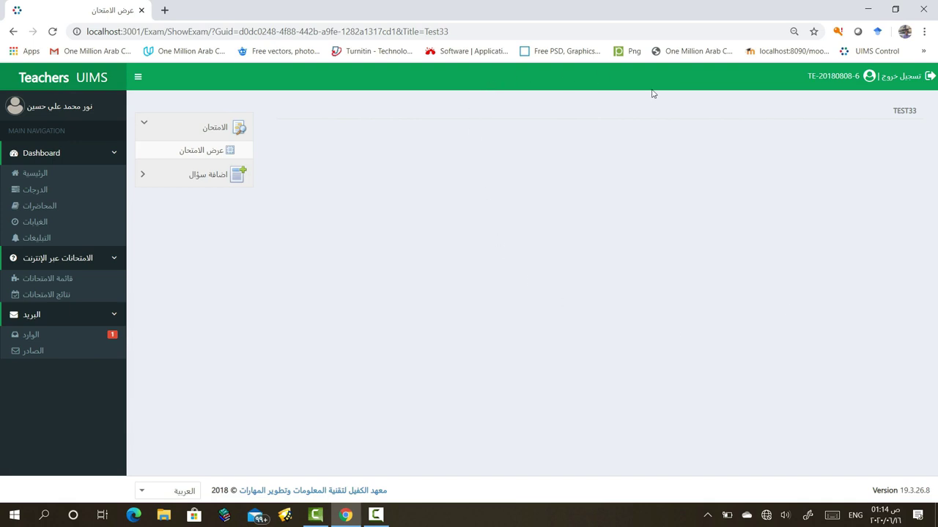
pyautogui.click(146, 178)
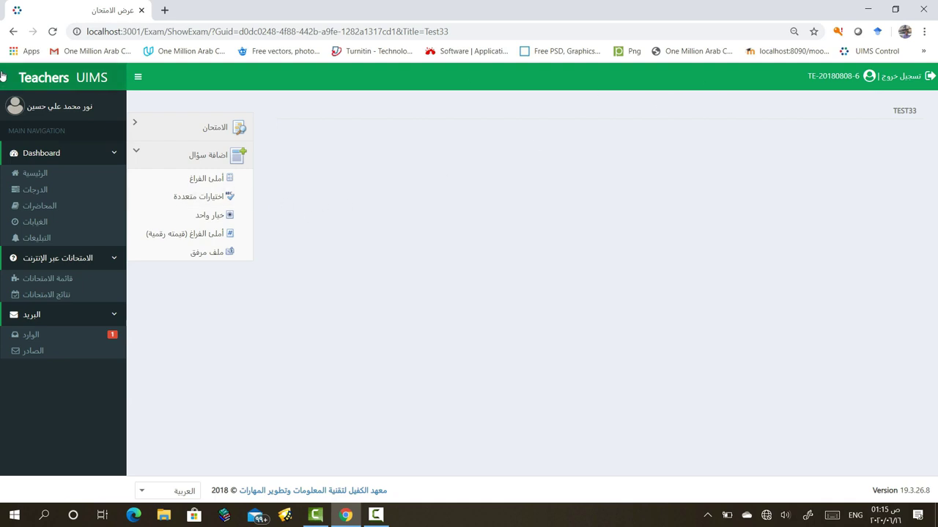
pyautogui.click(13, 32)
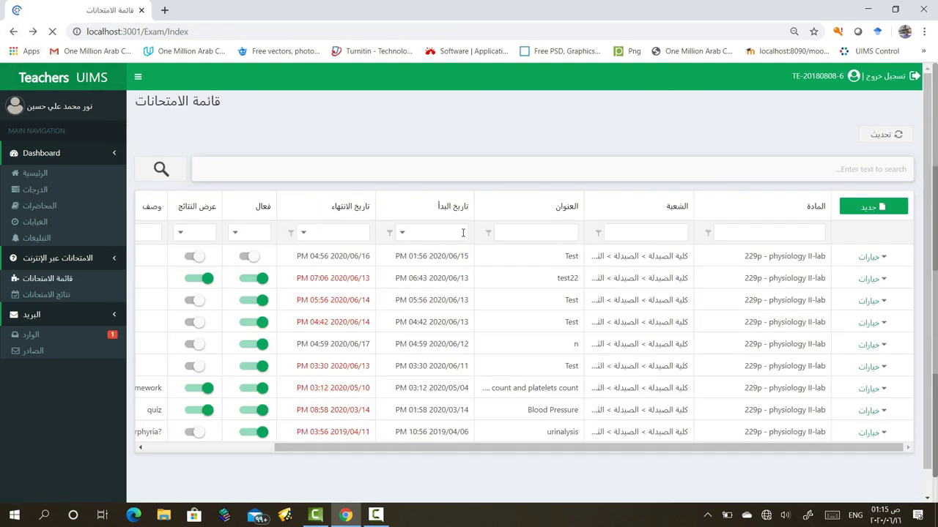
# Cancel a notification for the first exam, then open its retake-exam form
pyautogui.click(895, 260)
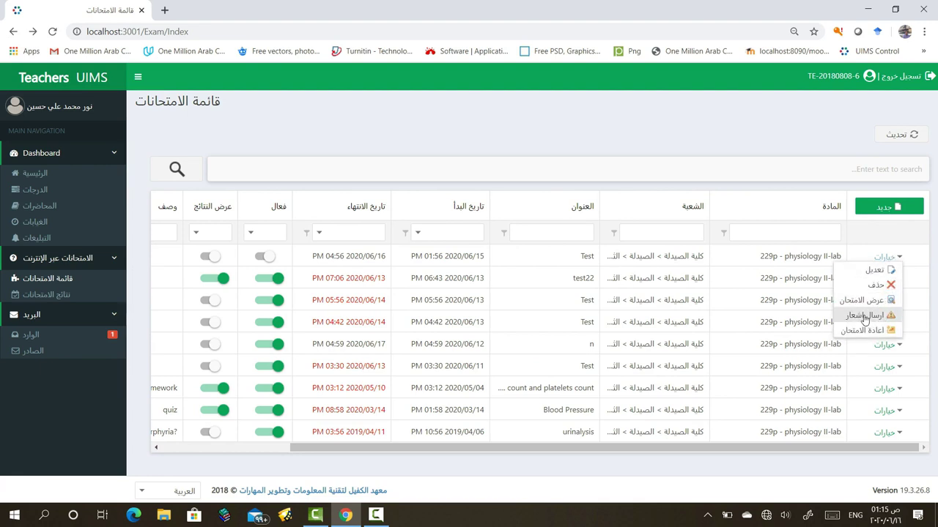
pyautogui.click(863, 317)
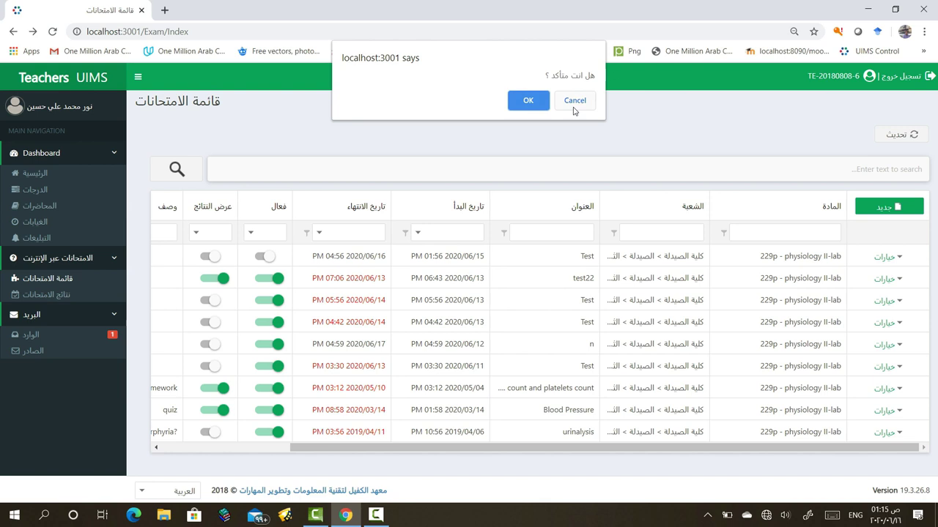
pyautogui.click(575, 103)
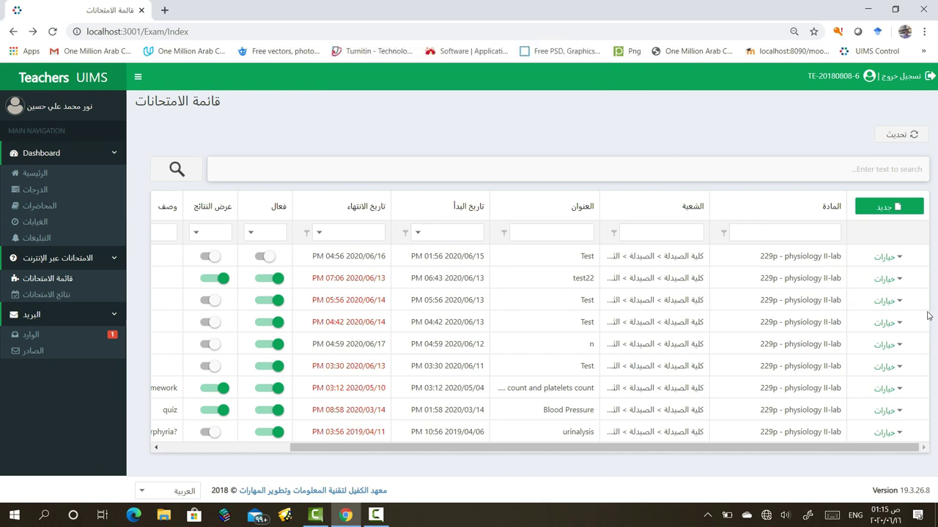
pyautogui.click(899, 258)
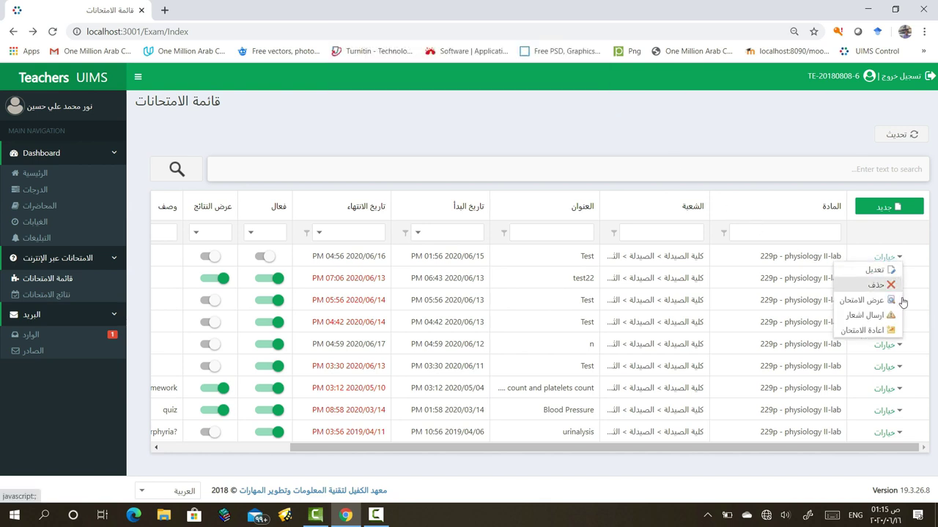
pyautogui.click(863, 331)
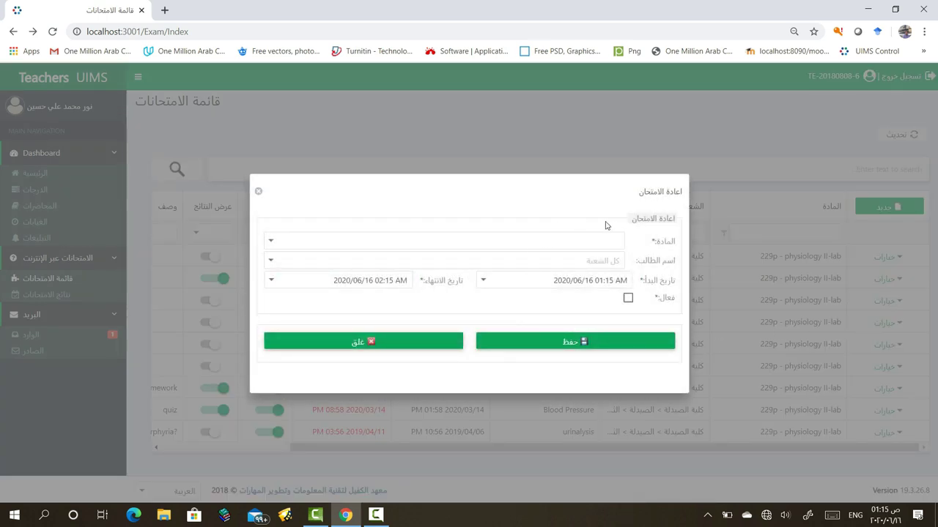
# Pick 229p - physiology II-lab as the retake subject, then close the form unsaved
pyautogui.click(584, 238)
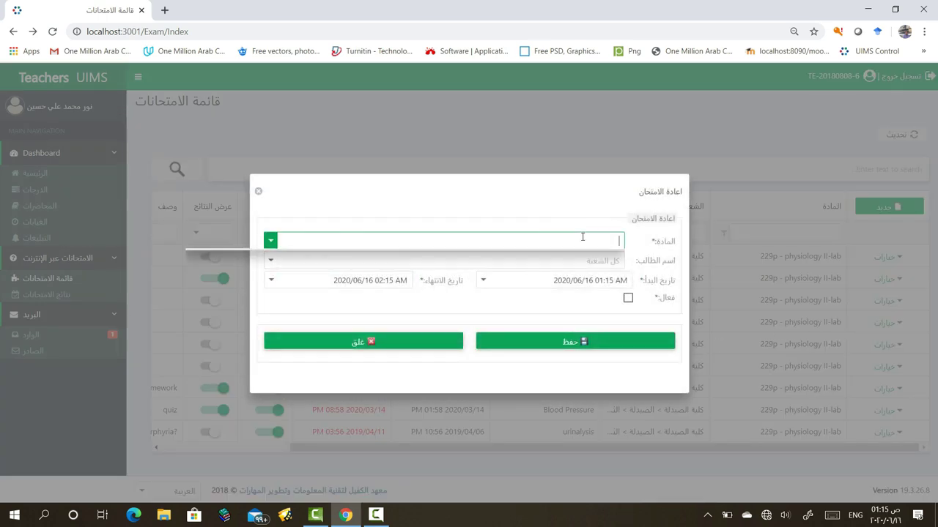
pyautogui.click(551, 282)
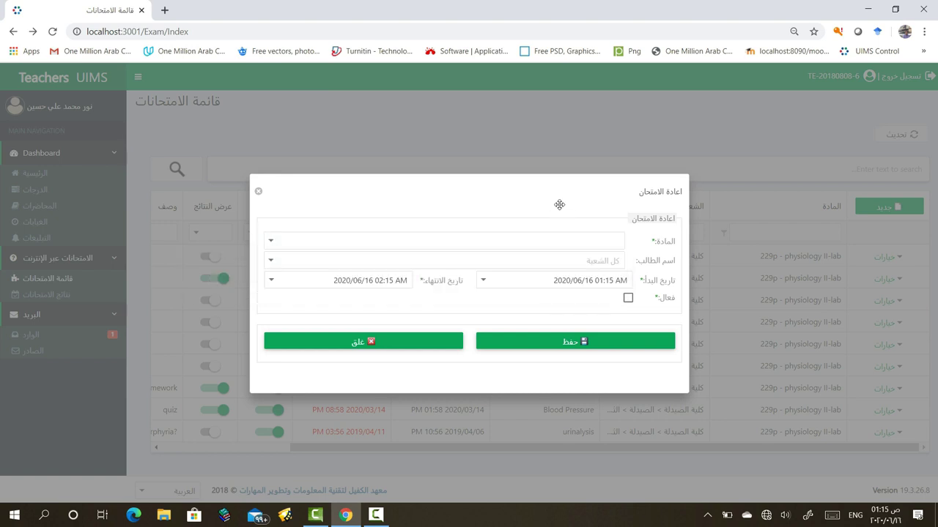
pyautogui.click(582, 261)
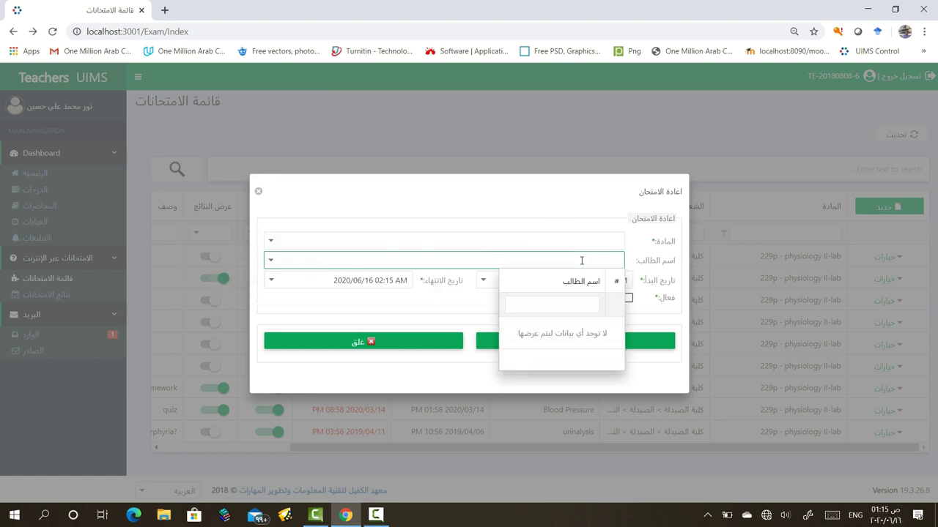
pyautogui.click(580, 241)
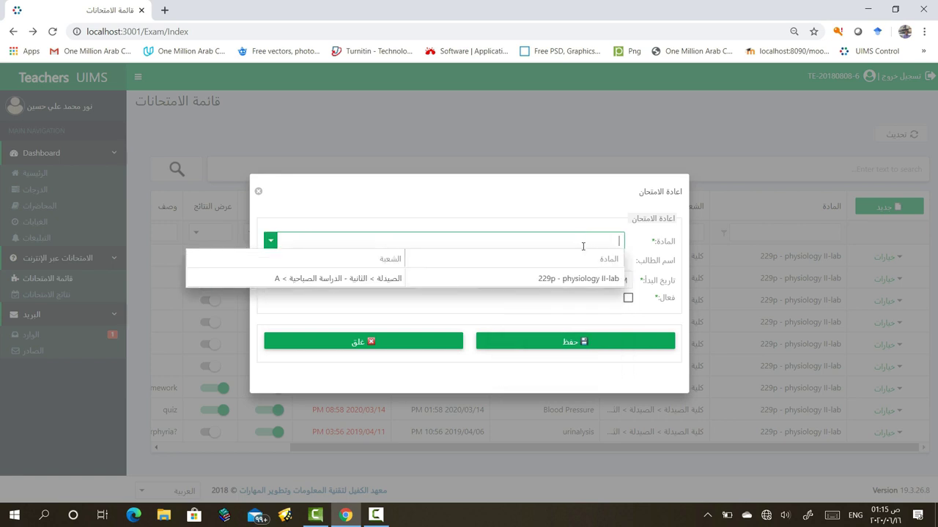
pyautogui.click(570, 209)
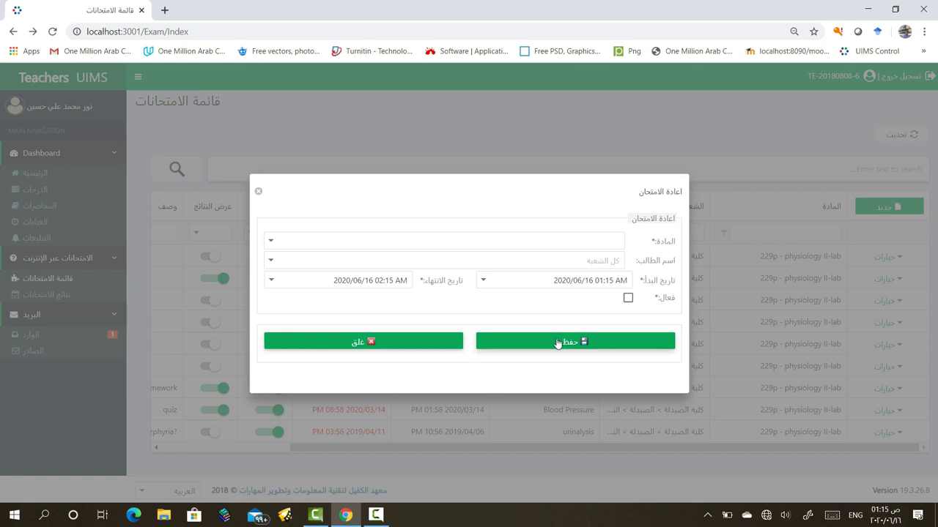
pyautogui.click(421, 341)
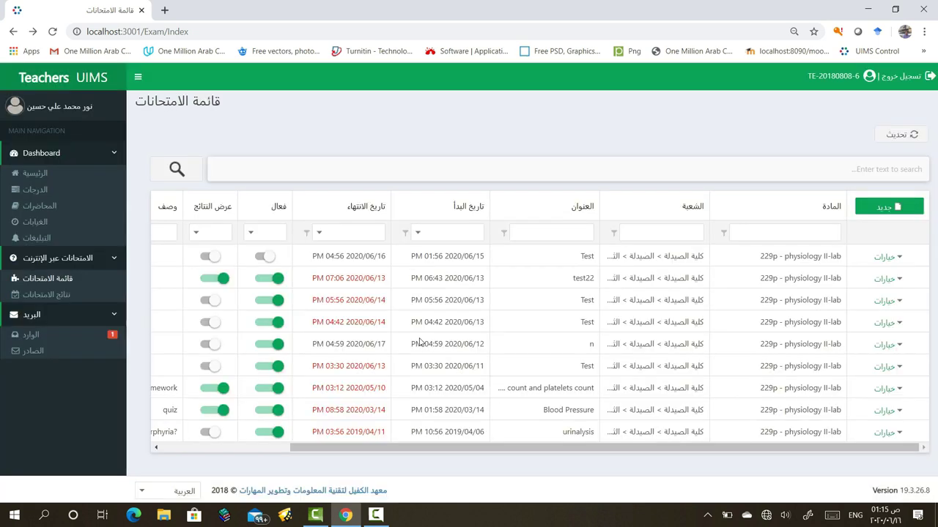
pyautogui.click(895, 261)
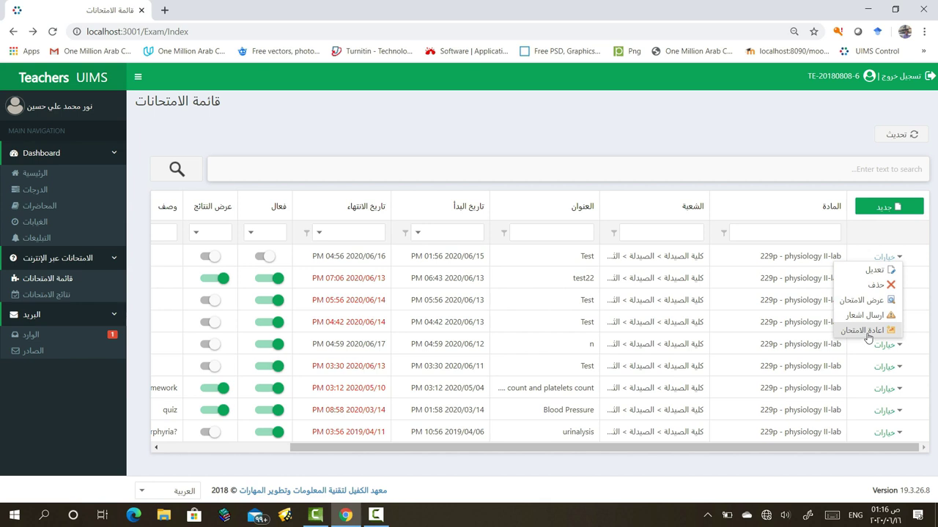
pyautogui.click(778, 135)
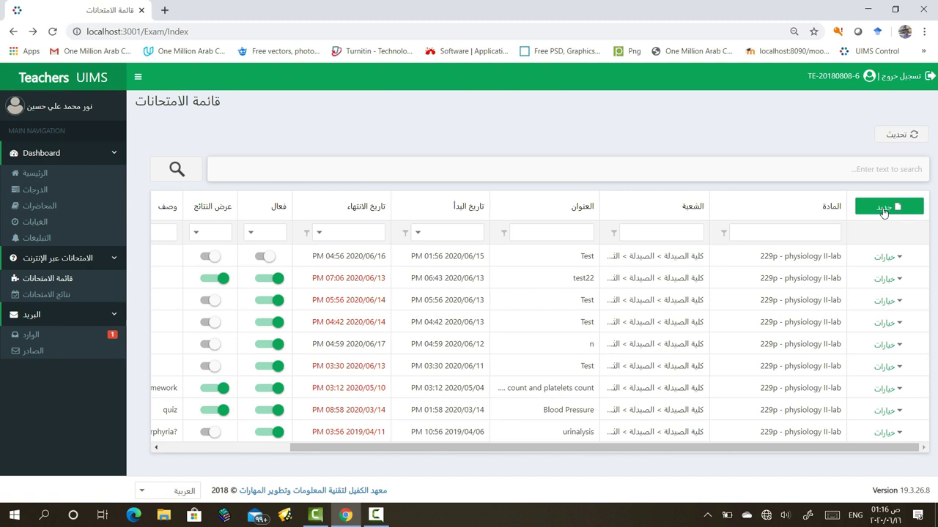
# Start a new exam with subject 229p - physiology II-lab, leaving students unselected
pyautogui.click(884, 210)
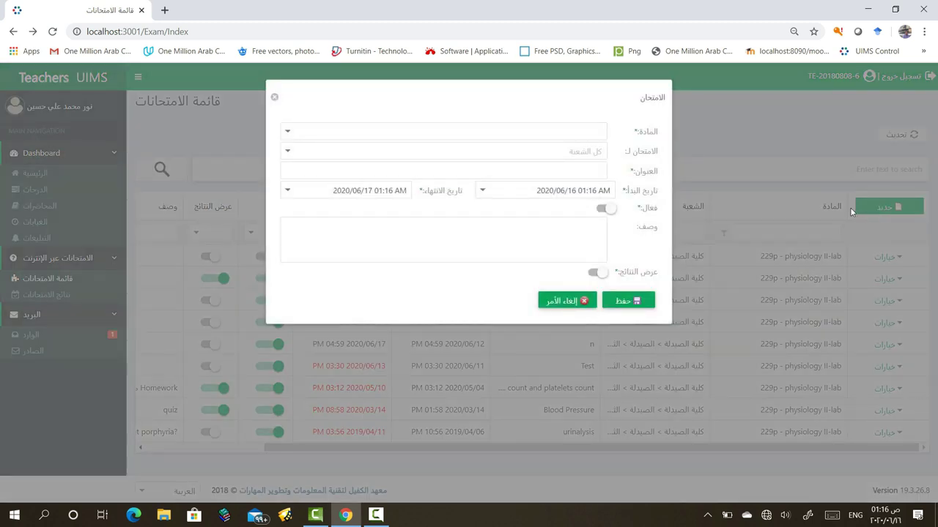
pyautogui.click(290, 132)
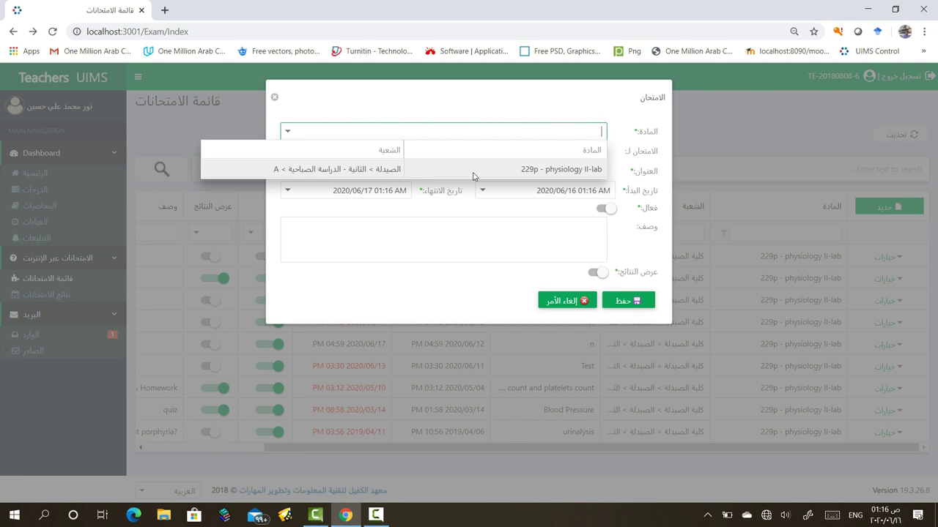
pyautogui.click(472, 174)
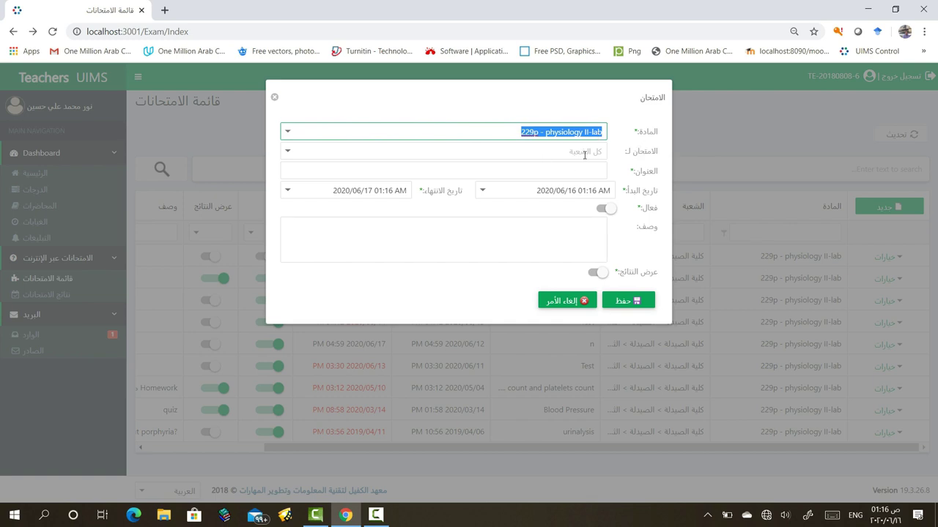
pyautogui.click(291, 151)
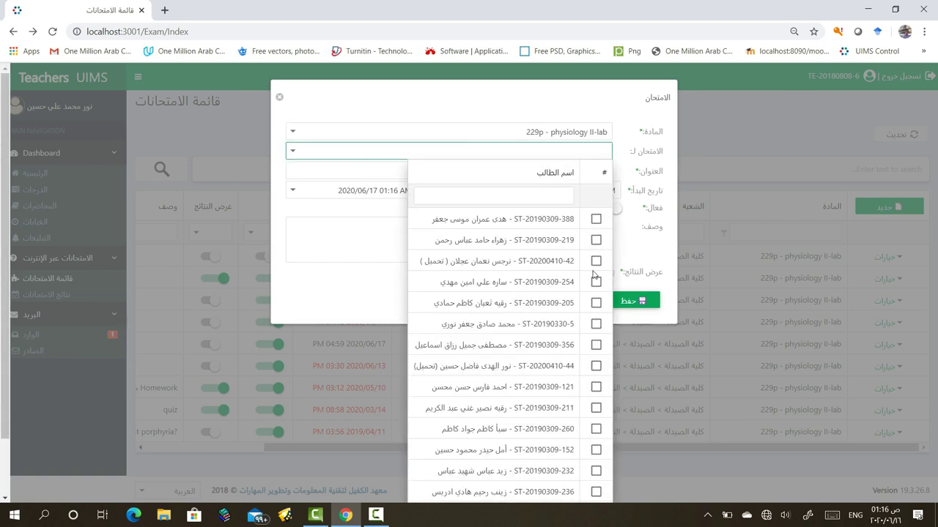
pyautogui.click(370, 286)
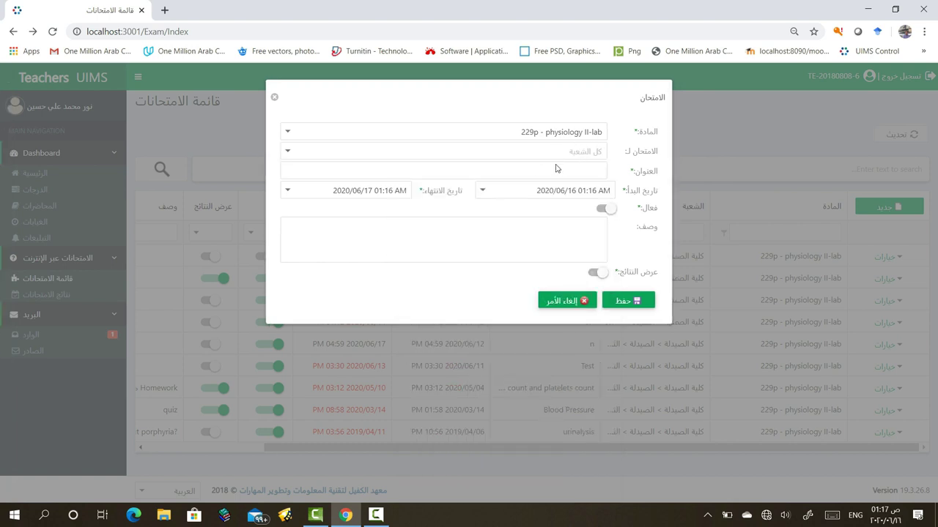
# Enter the Arabic title اختبار تجريبي نهائي for the new exam
pyautogui.click(568, 171)
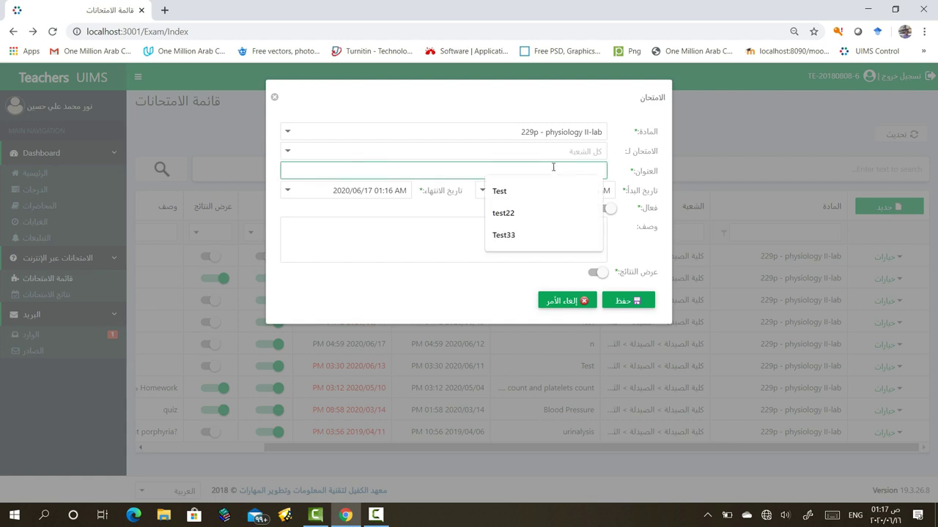
pyautogui.hotkey('alt', 'shift')
pyautogui.hotkey('ctrl', 'shift')
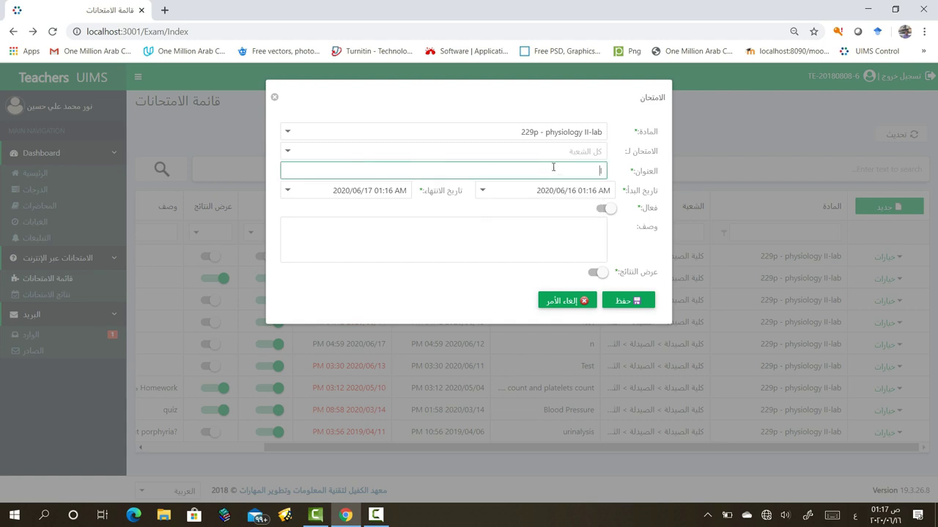
pyautogui.write('اختبار تجريبي نهائي')
pyautogui.click(483, 190)
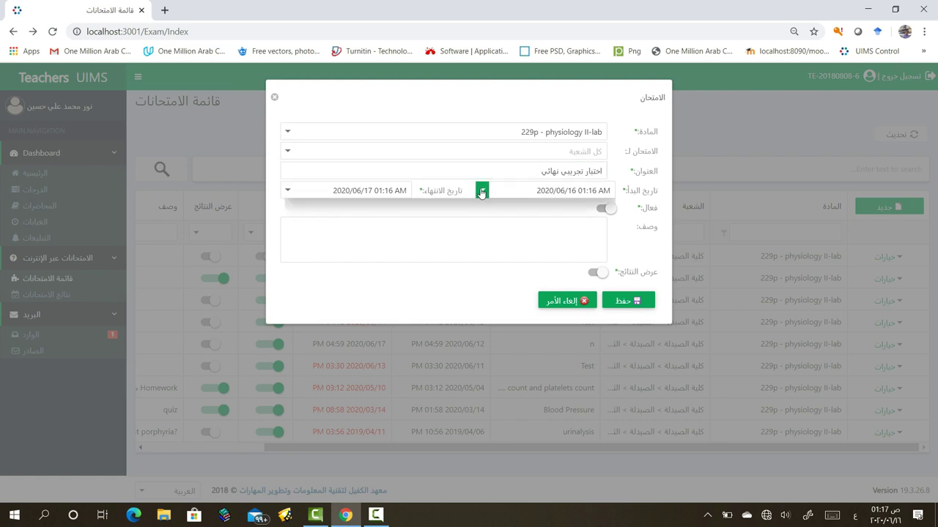
# Pick 17 June as the start date and raise the start hour to 10
pyautogui.click(357, 298)
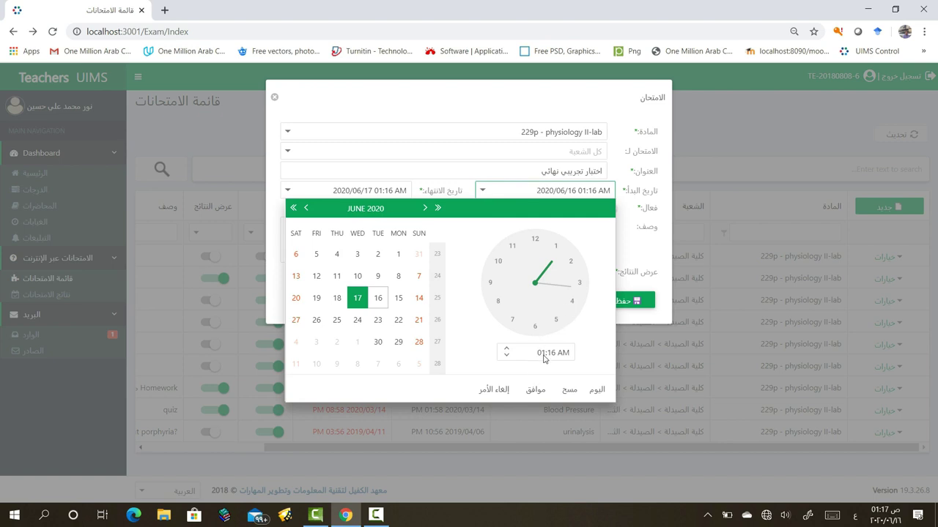
pyautogui.click(507, 350)
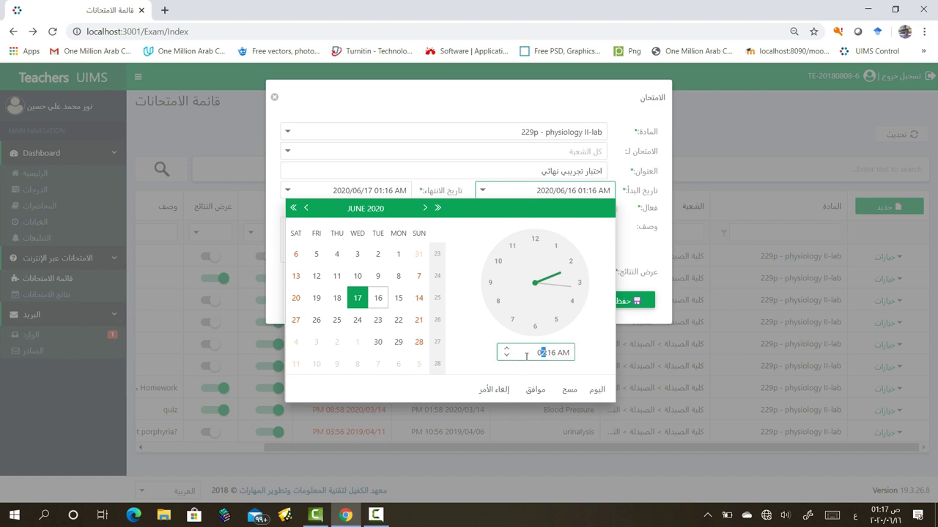
pyautogui.doubleClick(540, 352)
pyautogui.click(505, 349)
pyautogui.click(505, 350)
pyautogui.click(504, 349)
pyautogui.click(504, 349)
pyautogui.click(505, 350)
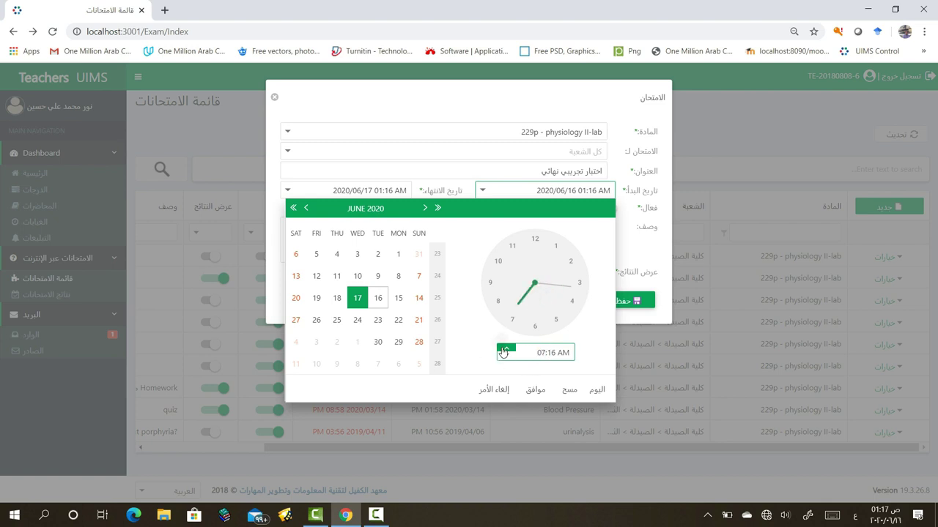
pyautogui.click(505, 349)
pyautogui.click(505, 349)
pyautogui.click(505, 349)
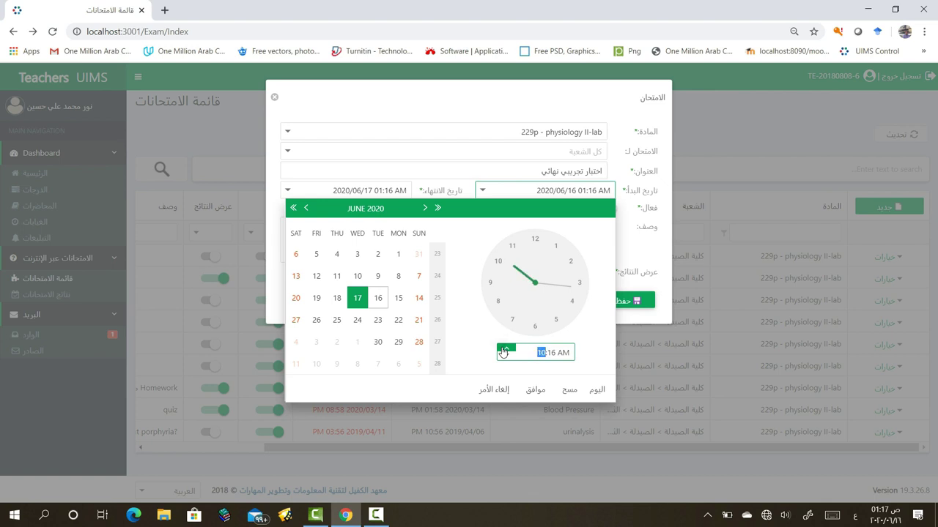
# Set the start minutes to 00 and confirm 2020/06/17 10:00 AM
pyautogui.click(551, 352)
pyautogui.press('Down')
pyautogui.write('00')
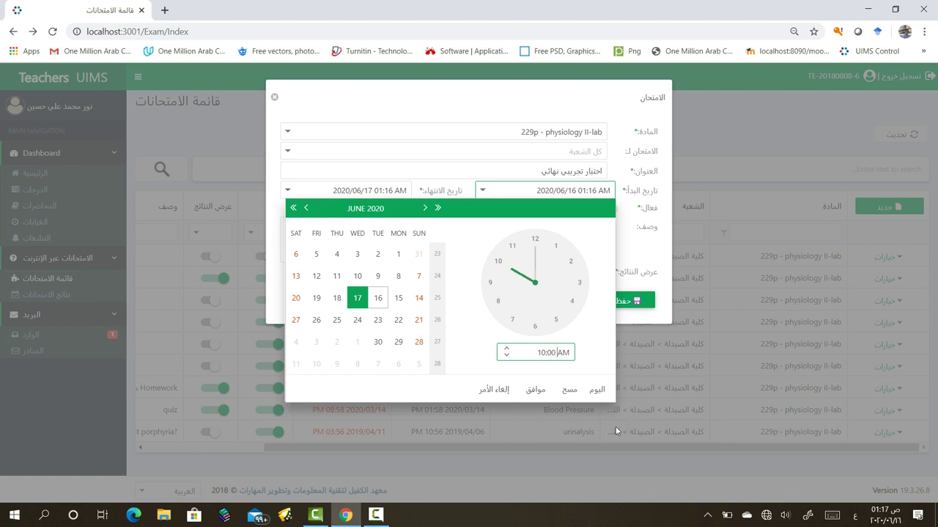
pyautogui.click(484, 375)
pyautogui.click(533, 392)
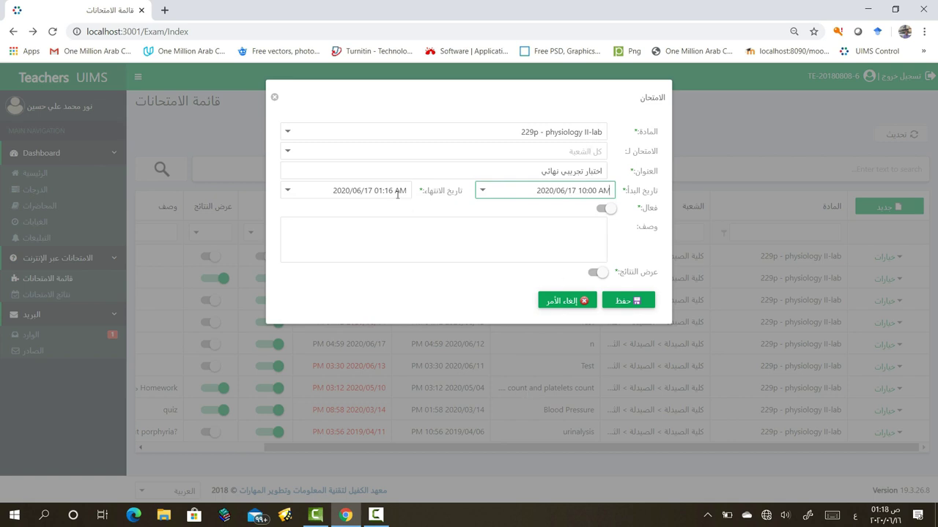
# Set the exam's end date and time to 2020/06/17 12:00 AM (hour 12, minutes 00)
pyautogui.click(294, 190)
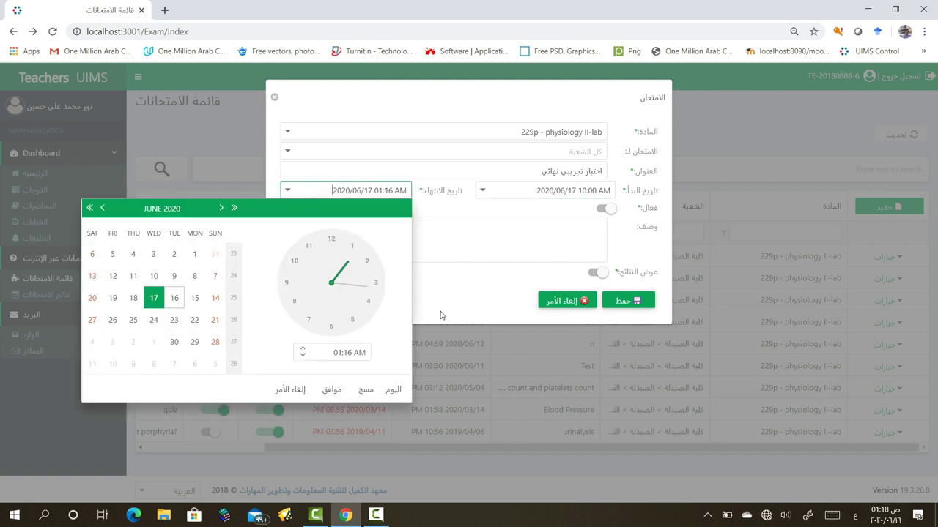
pyautogui.click(303, 356)
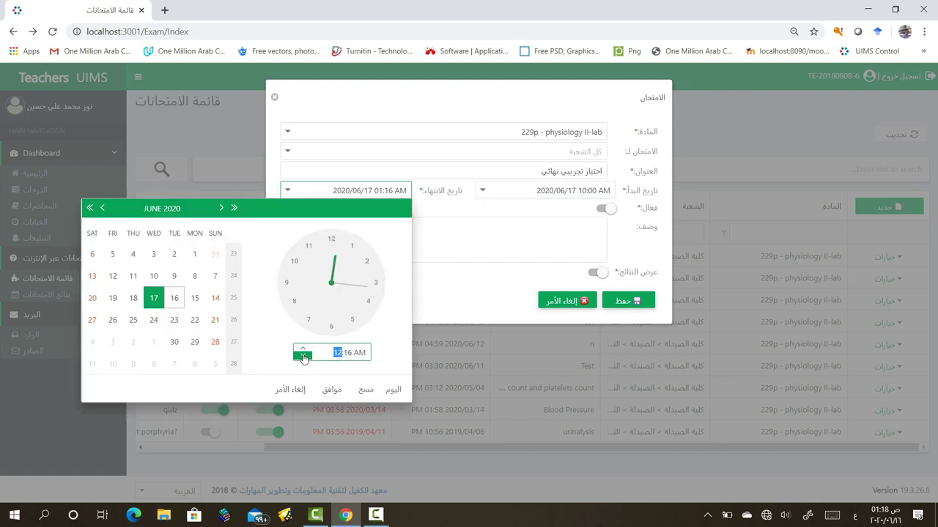
pyautogui.click(351, 352)
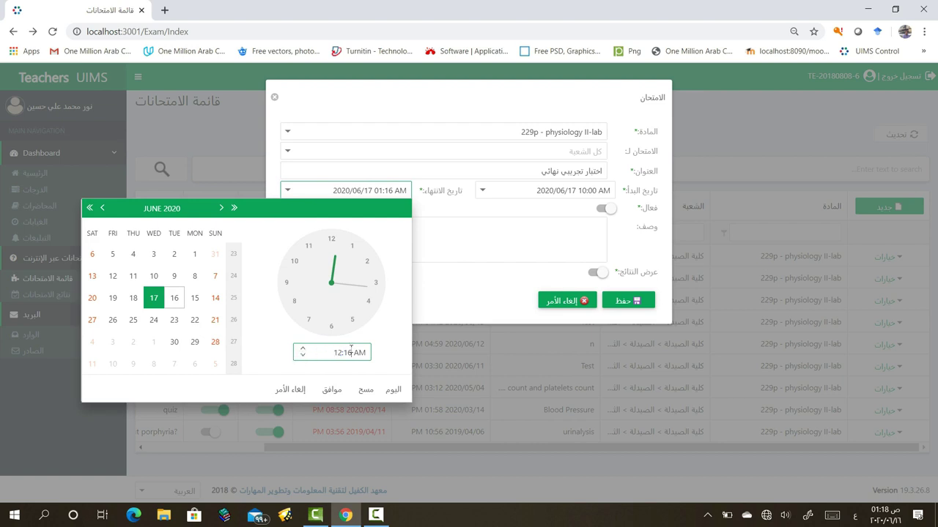
pyautogui.click(302, 357)
pyautogui.click(303, 357)
pyautogui.click(302, 356)
pyautogui.click(303, 357)
pyautogui.click(302, 357)
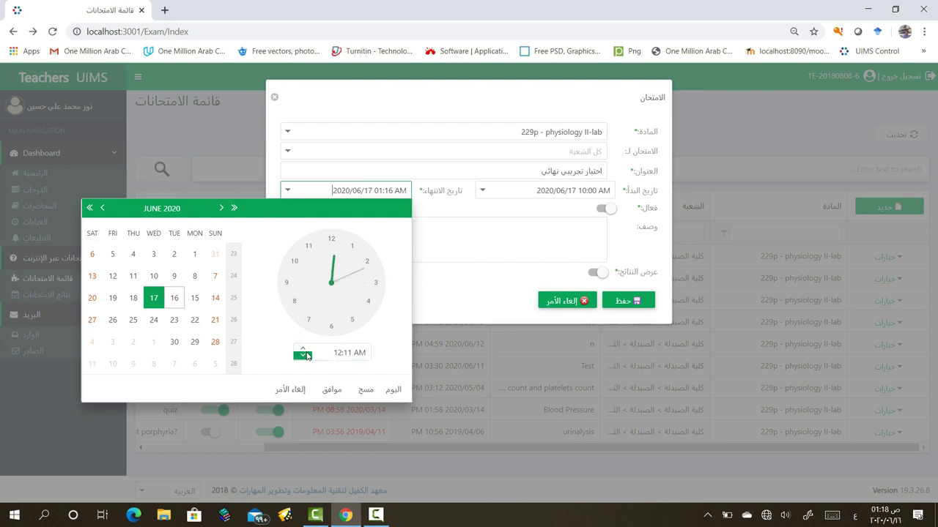
pyautogui.click(302, 357)
pyautogui.click(304, 357)
pyautogui.click(303, 357)
pyautogui.moveTo(343, 352); pyautogui.dragTo(334, 351)
pyautogui.write('12')
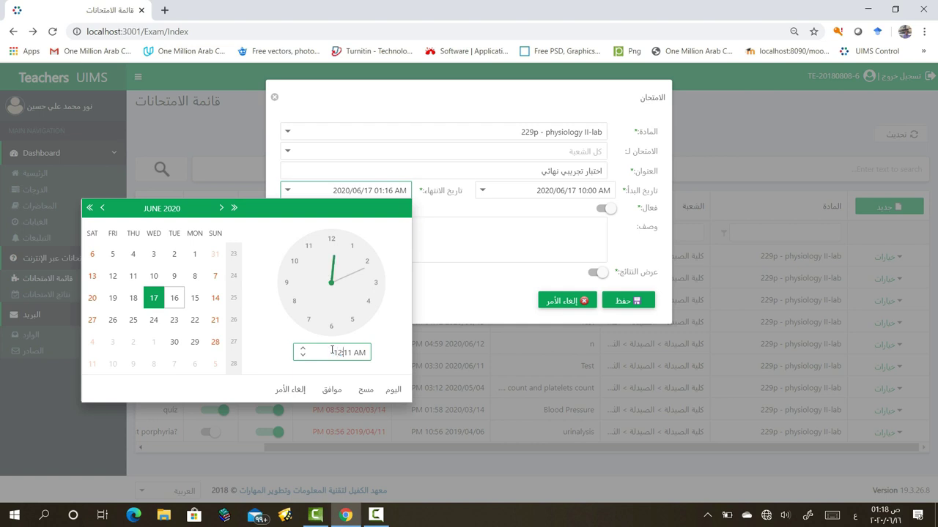
pyautogui.click(350, 352)
pyautogui.write('00')
pyautogui.click(333, 388)
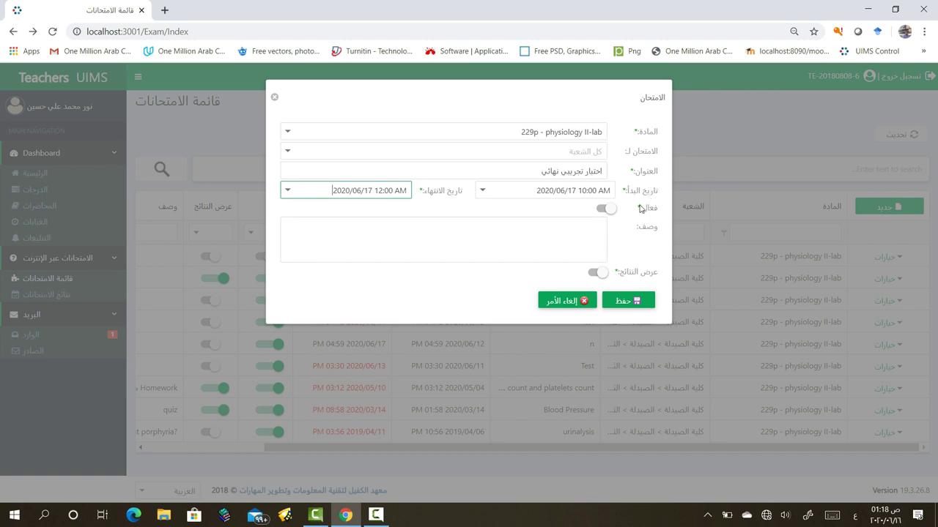
# Mark the exam active (فعال), leave عرض النتائج off, and save the exam
pyautogui.click(601, 210)
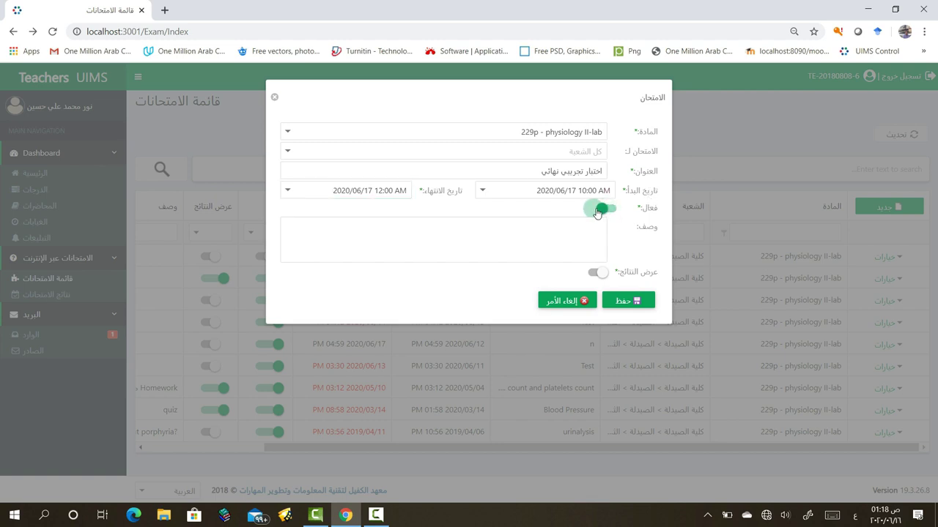
pyautogui.click(594, 273)
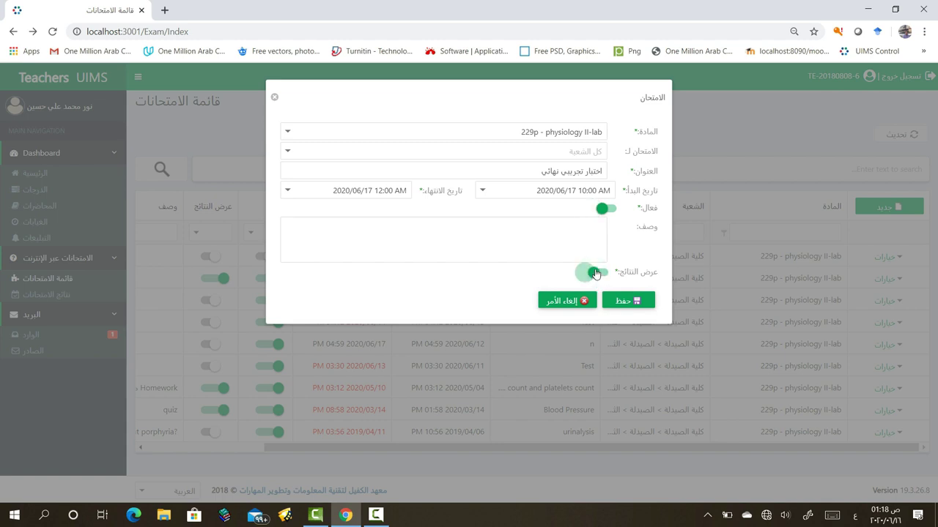
pyautogui.click(596, 274)
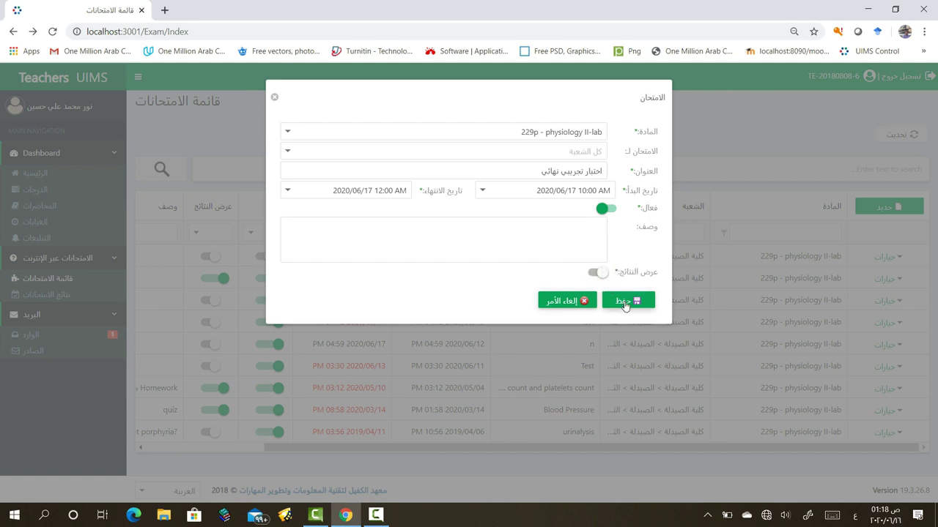
pyautogui.click(625, 302)
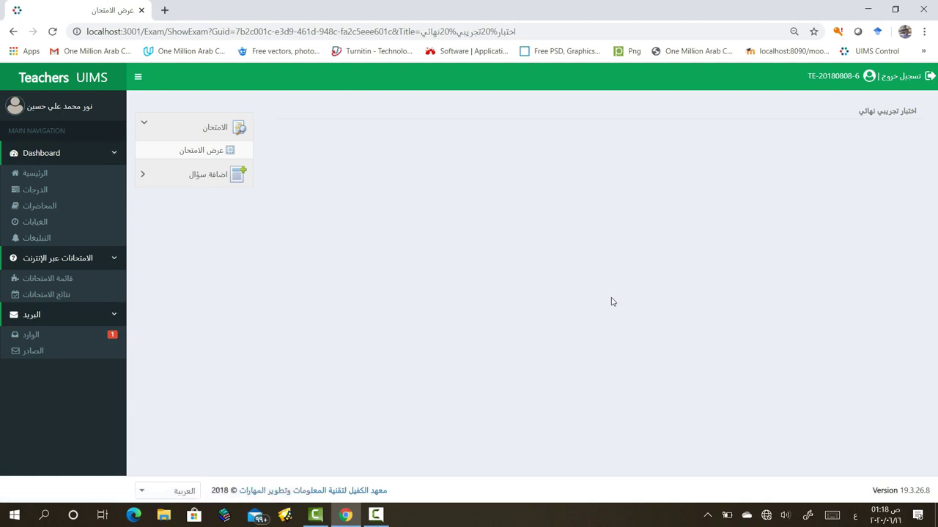
# Expand the اضافة سؤال section to list the question types
pyautogui.click(146, 177)
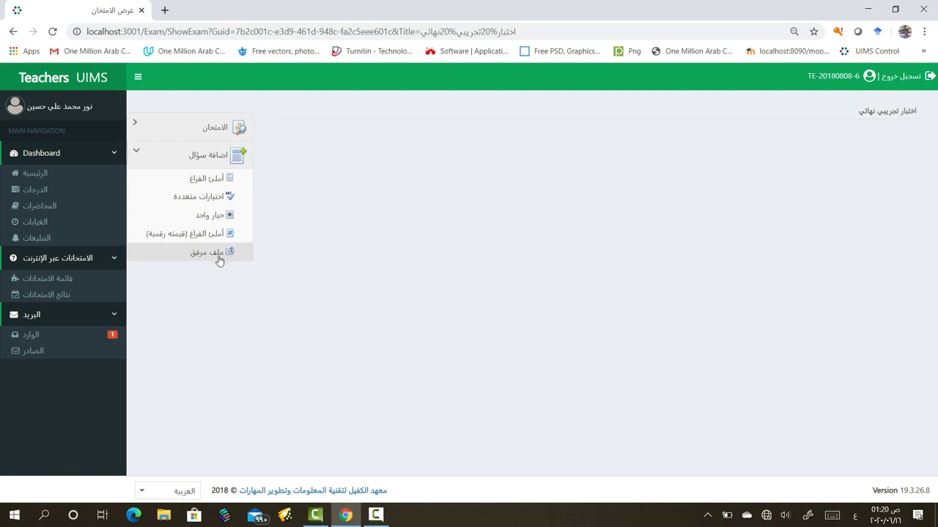
# Start an أملئ الفراغ question and attach image 1 from Documents as its picture
pyautogui.click(205, 181)
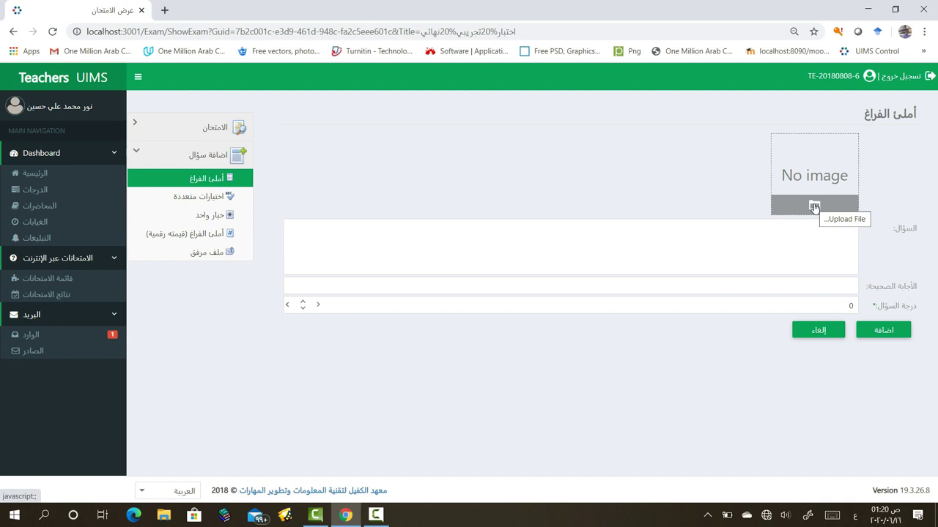
pyautogui.click(814, 207)
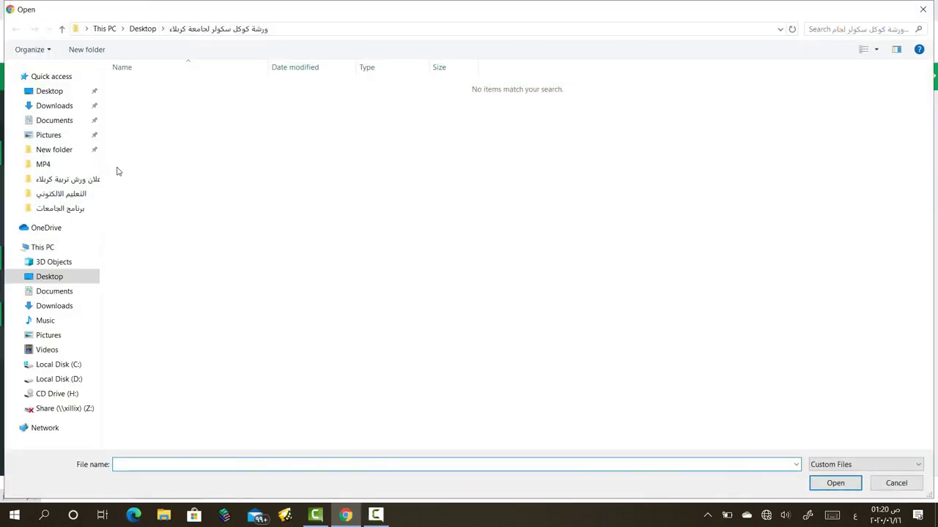
pyautogui.click(63, 291)
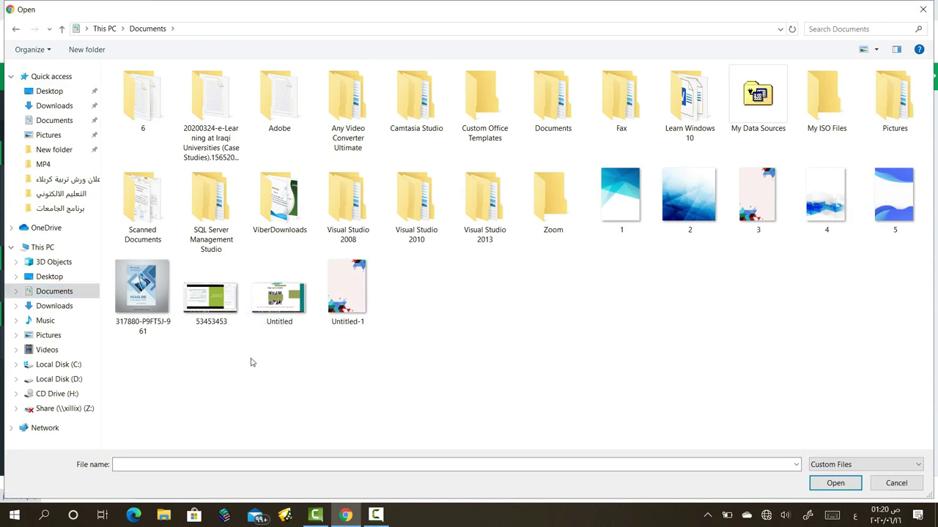
pyautogui.click(279, 308)
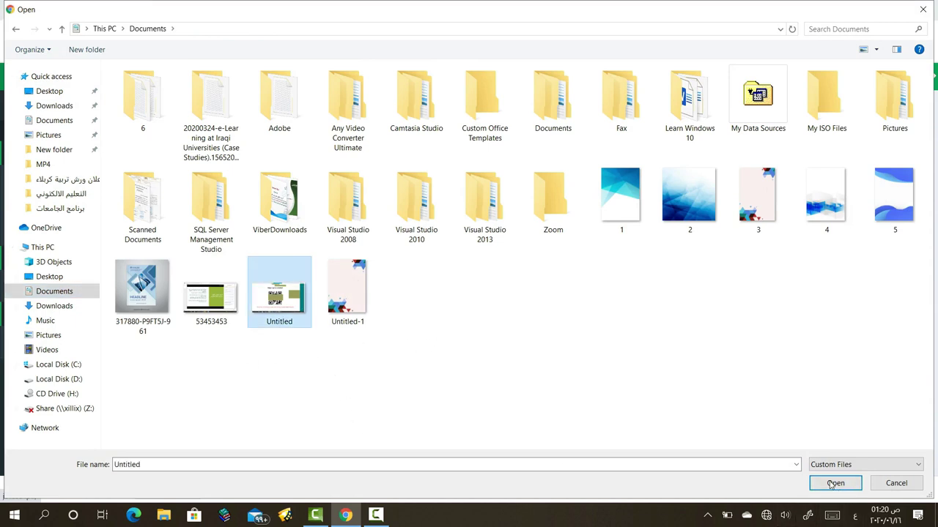
pyautogui.click(611, 209)
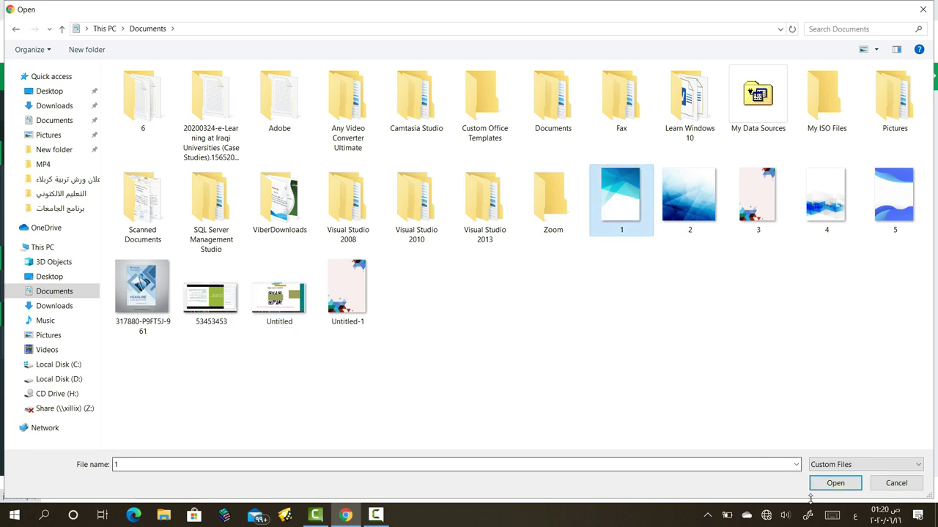
pyautogui.click(825, 485)
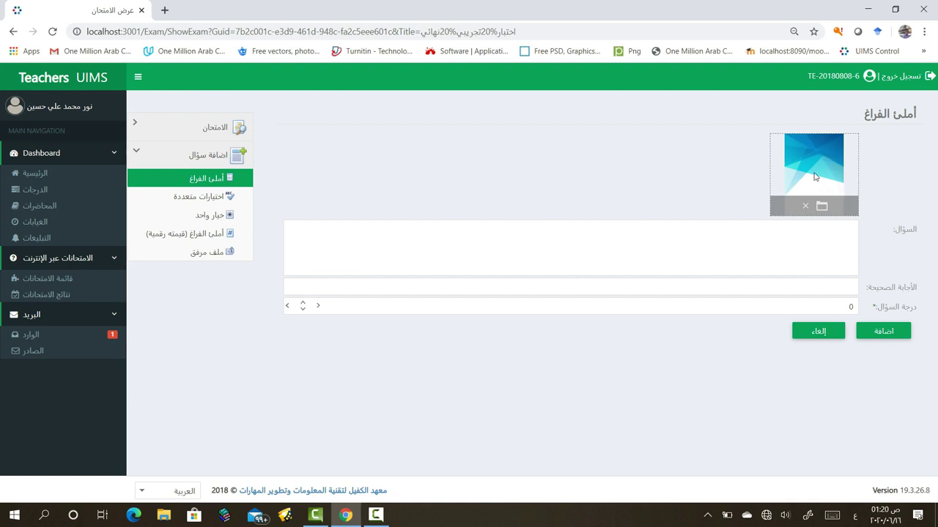
# Enter the question 'س1/ ما هي اجزاء جهاز الحاسوب؟' with grade 10 and add it
pyautogui.click(803, 239)
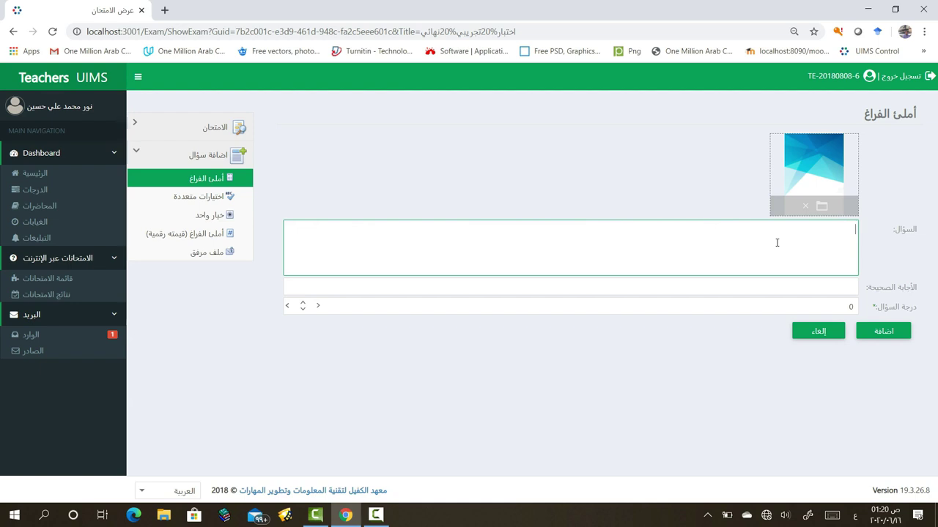
pyautogui.write('س')
pyautogui.write('1/ ما هي اجزاء جهاز الحاسوب؟')
pyautogui.click(817, 286)
pyautogui.click(656, 349)
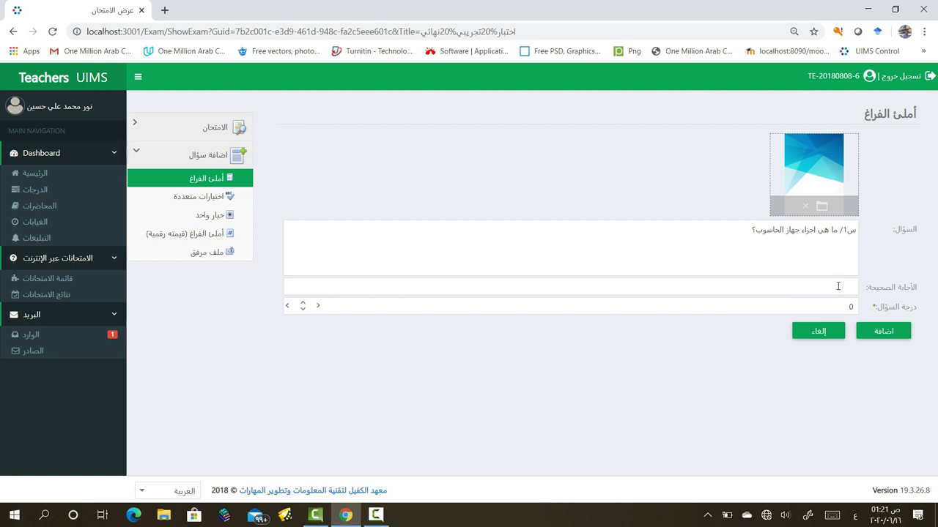
pyautogui.moveTo(738, 231); pyautogui.dragTo(861, 223)
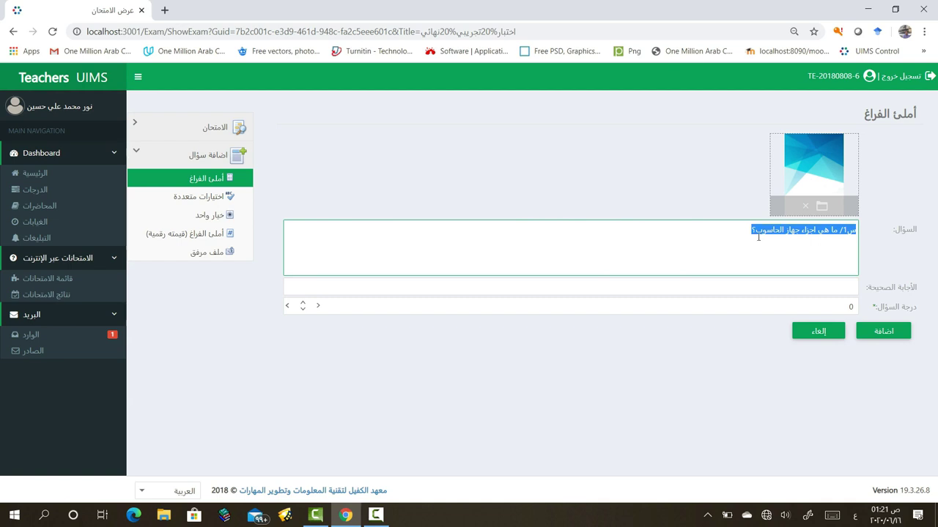
pyautogui.click(822, 286)
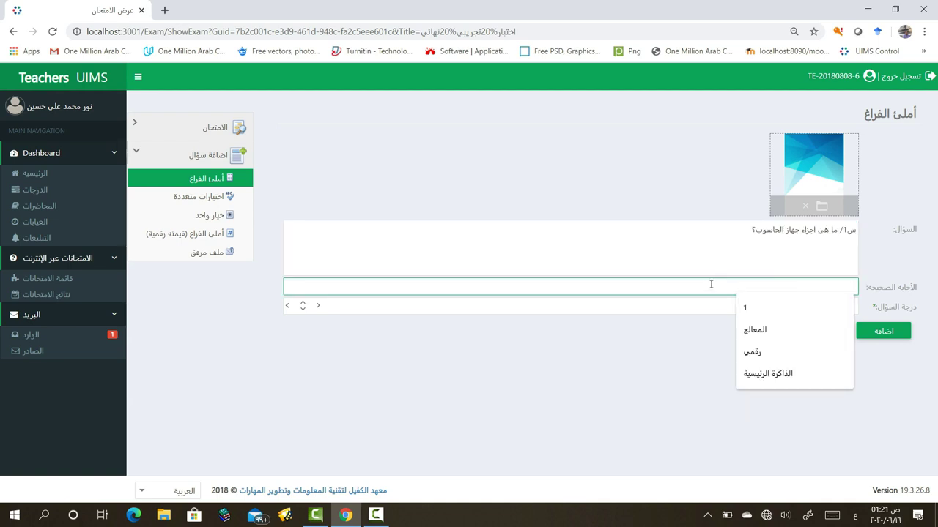
pyautogui.click(712, 375)
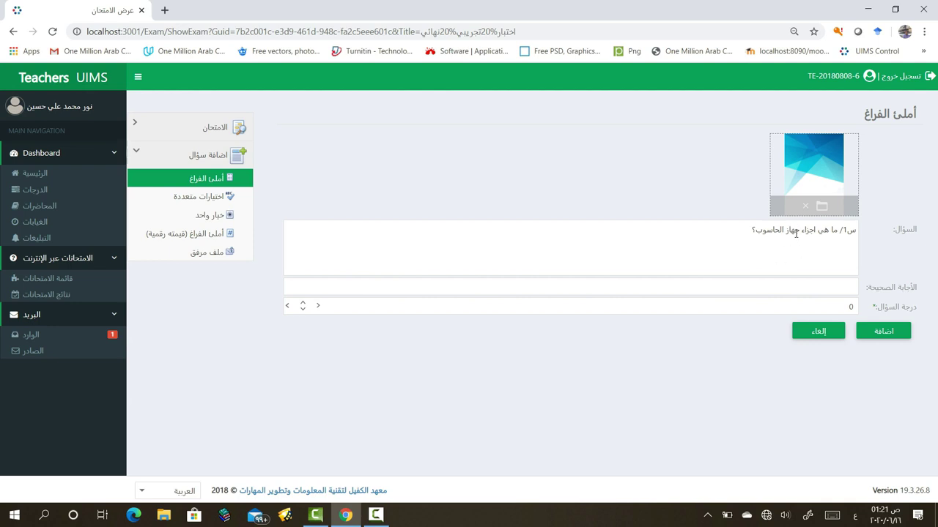
pyautogui.doubleClick(848, 306)
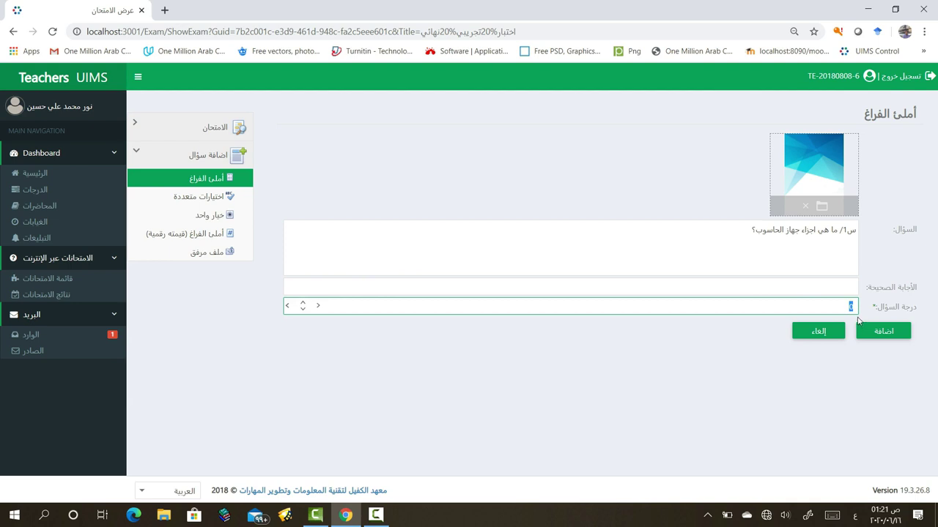
pyautogui.write('10')
pyautogui.click(886, 331)
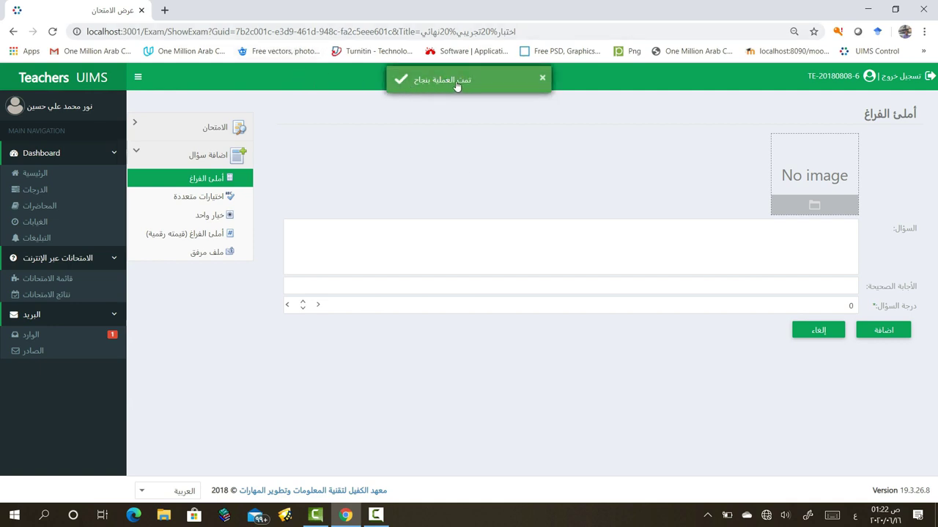
# Start a new multiple-choice question with image 2 attached
pyautogui.click(542, 82)
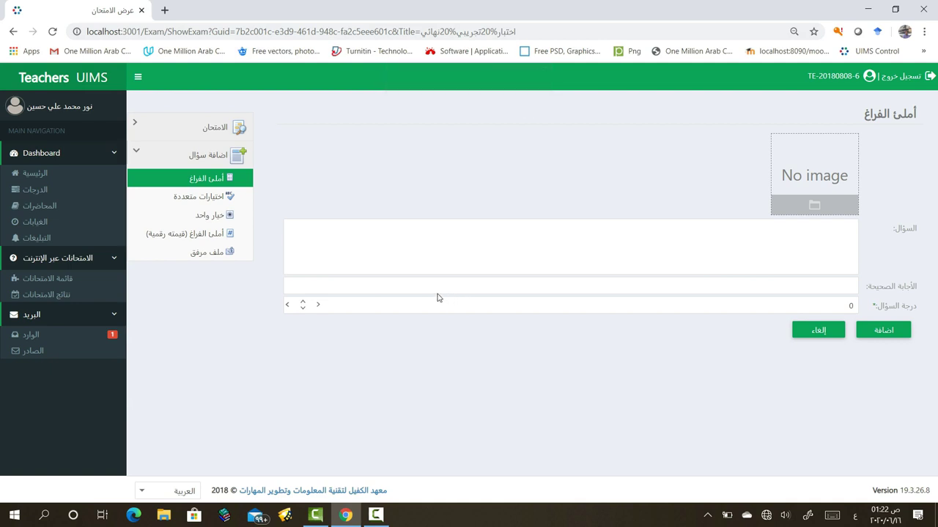
pyautogui.click(187, 202)
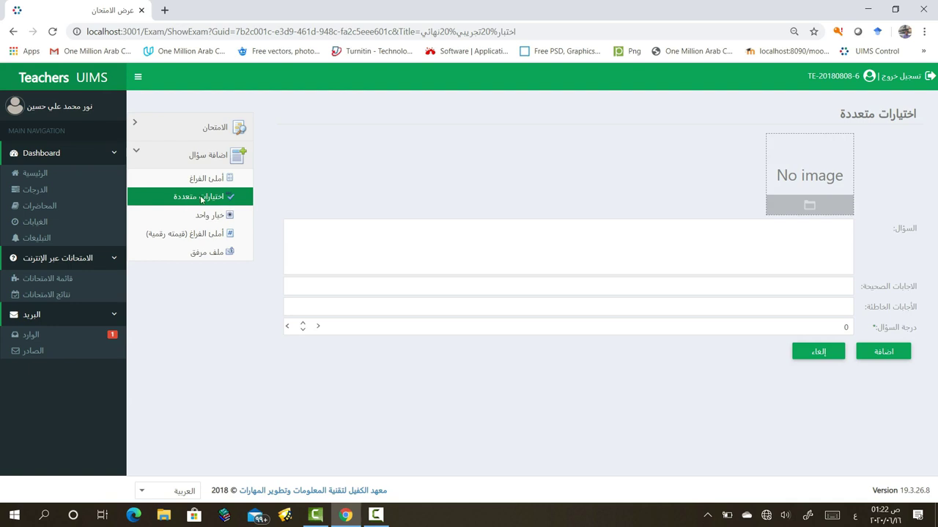
pyautogui.click(809, 206)
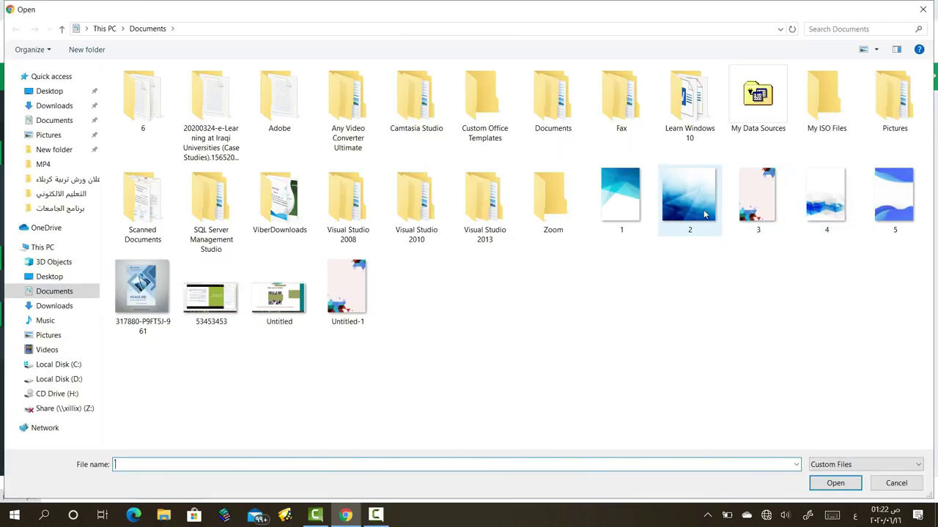
pyautogui.click(689, 196)
pyautogui.click(835, 483)
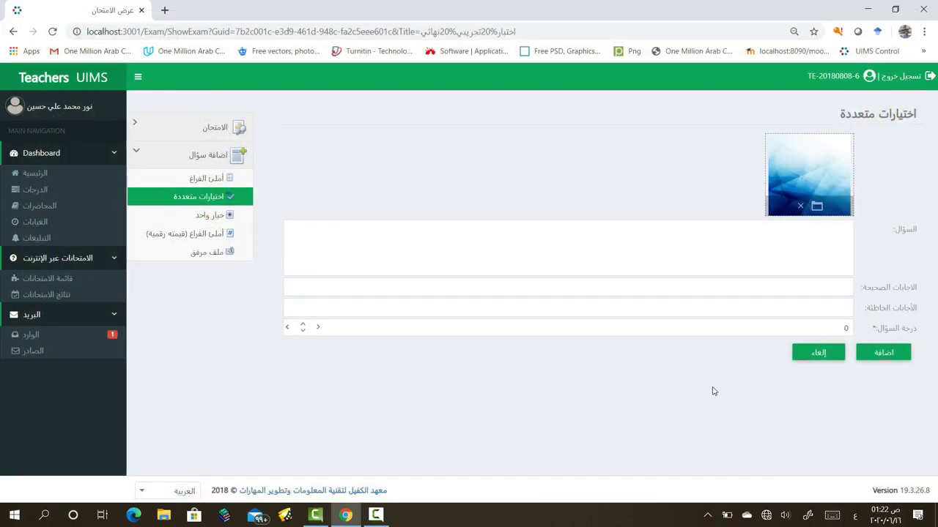
# Write the question text 'س2/ من اجهزة الاخراج في الحاسوب'
pyautogui.click(797, 232)
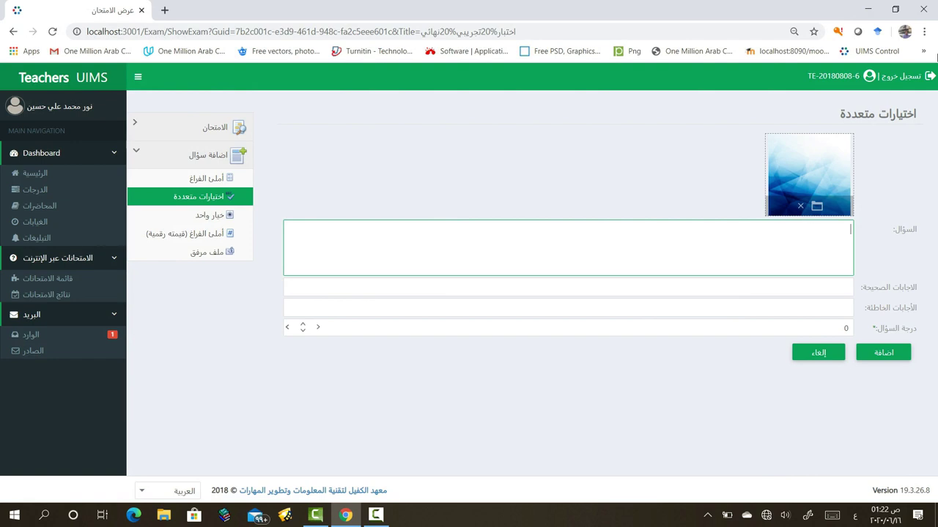
pyautogui.write('س2/ من اجهزة الاخراج في ال')
pyautogui.write('حاسوب.')
pyautogui.press('BackSpace')
pyautogui.click(829, 291)
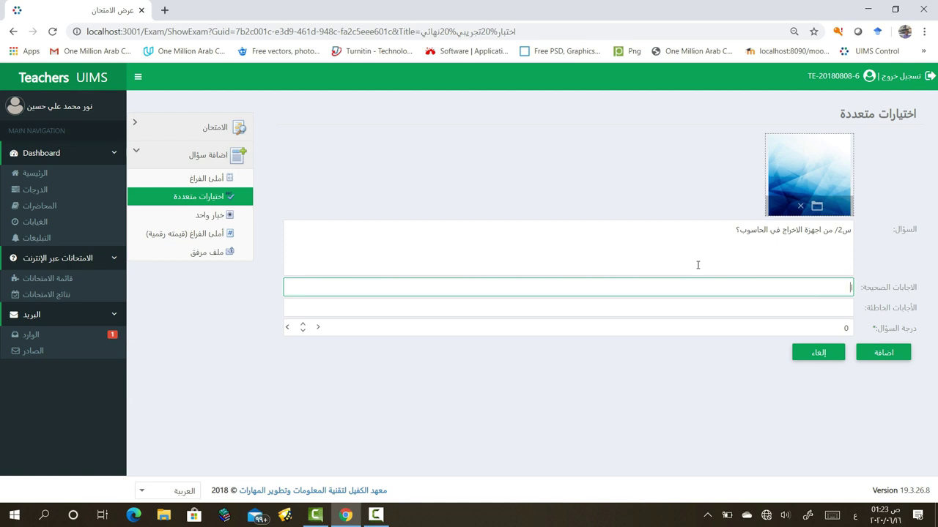
# Enter الشاشة and السماعات as the correct answers
pyautogui.write('الشاشة')
pyautogui.press('Return')
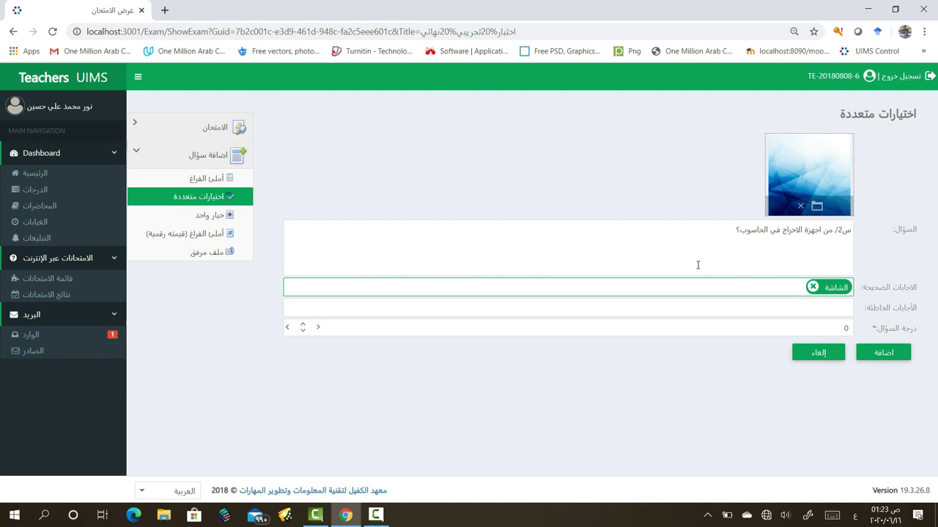
pyautogui.write('السماعات')
pyautogui.press('Return')
# Add الماوس and لوحة المفاتيح as wrong answers, set the grade to 2, and save
pyautogui.click(807, 307)
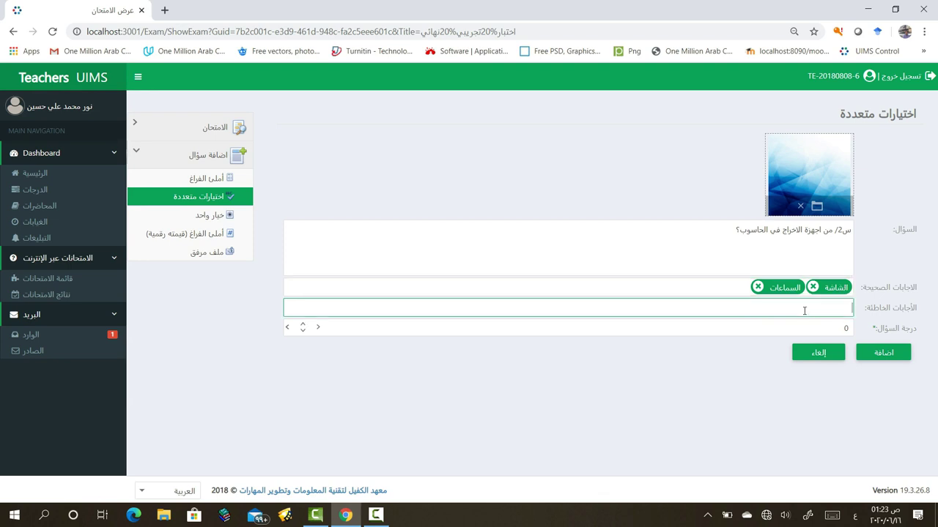
pyautogui.write('الماوس')
pyautogui.press('Return')
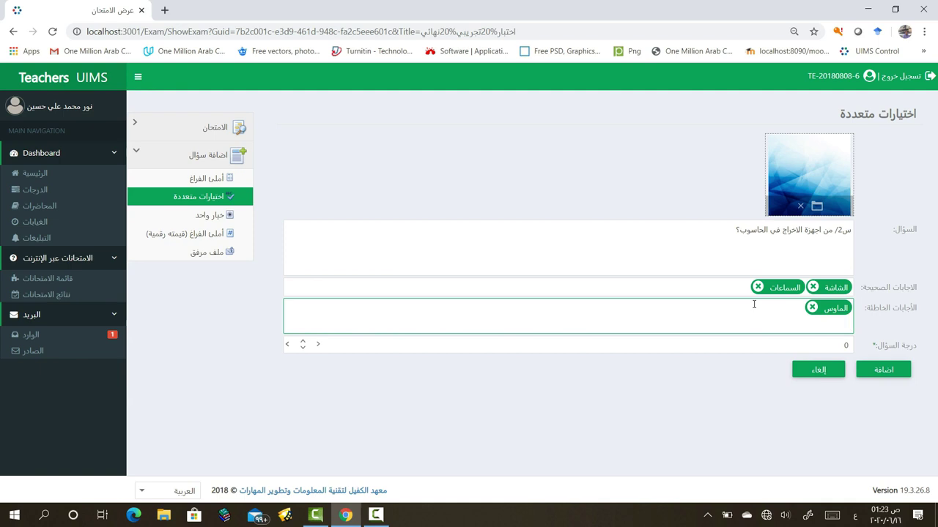
pyautogui.write('لوحة المفاتيح')
pyautogui.press('Return')
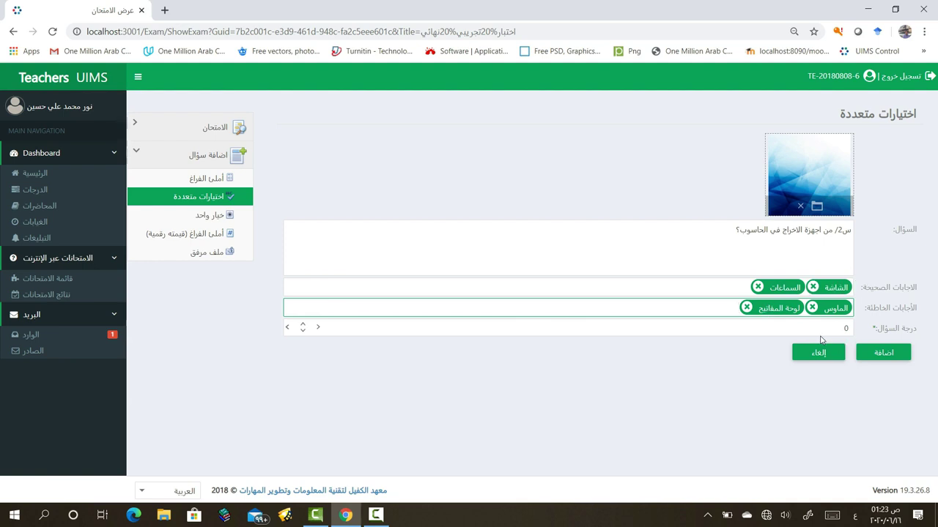
pyautogui.moveTo(829, 328); pyautogui.dragTo(855, 329)
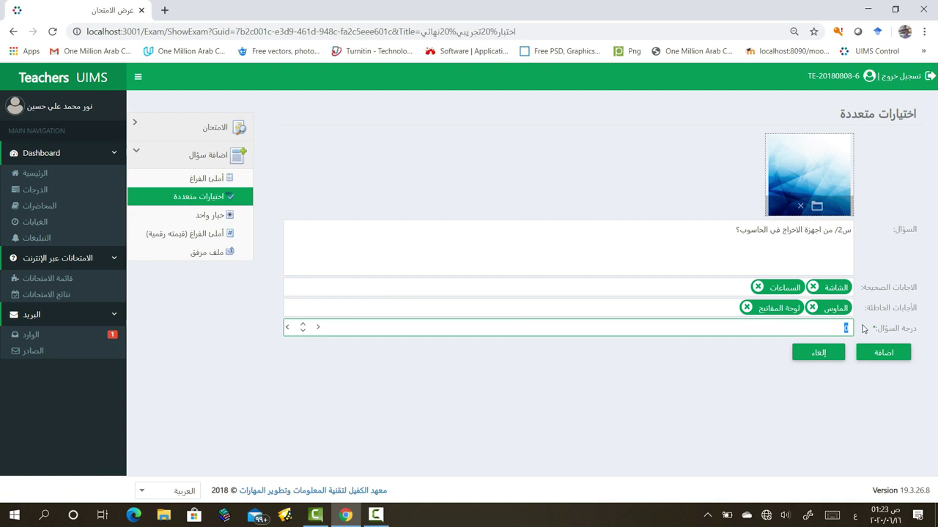
pyautogui.write('2')
pyautogui.click(877, 355)
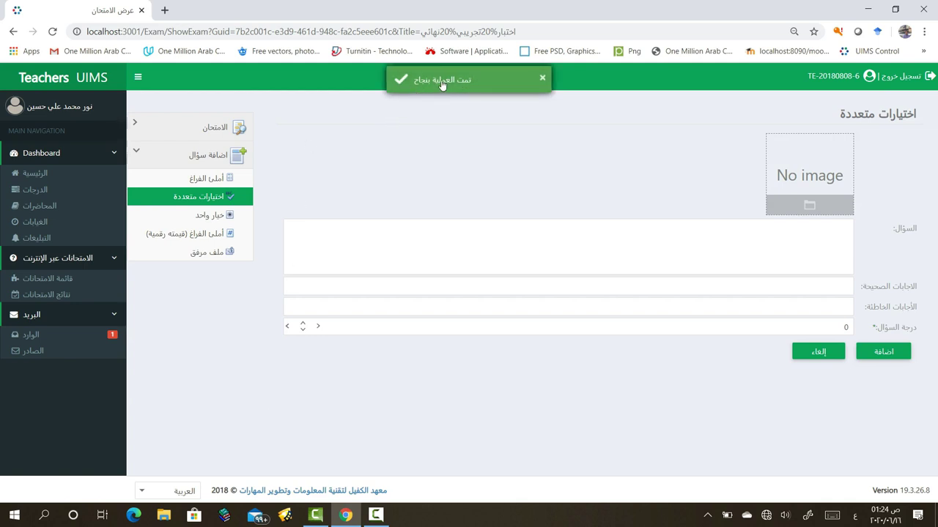
# Start a single-choice (خيار واحد) question with the brochure image 317880-P9FT5J-961 attached
pyautogui.click(542, 81)
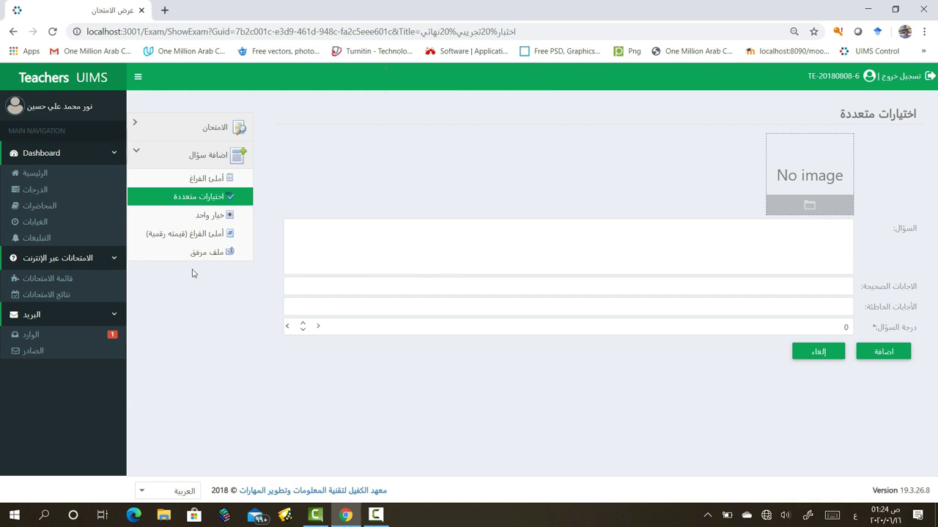
pyautogui.click(208, 215)
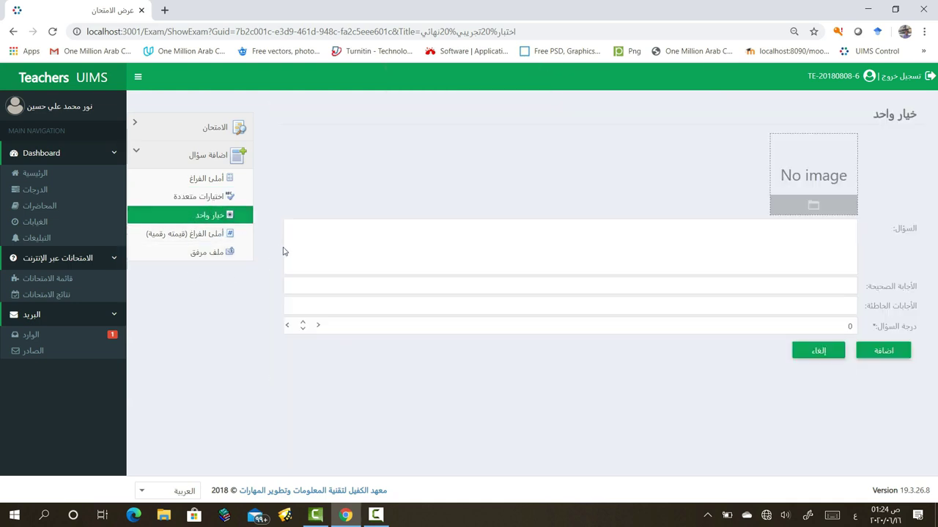
pyautogui.click(813, 205)
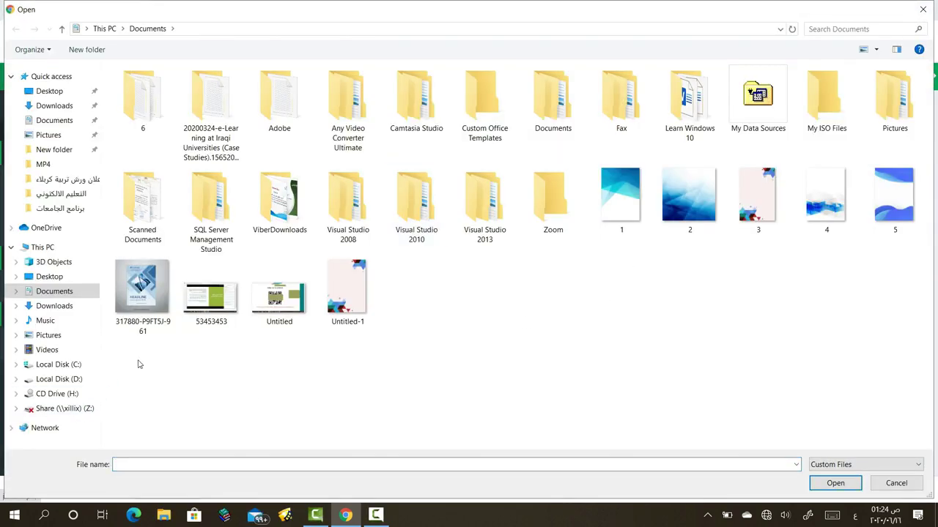
pyautogui.click(155, 314)
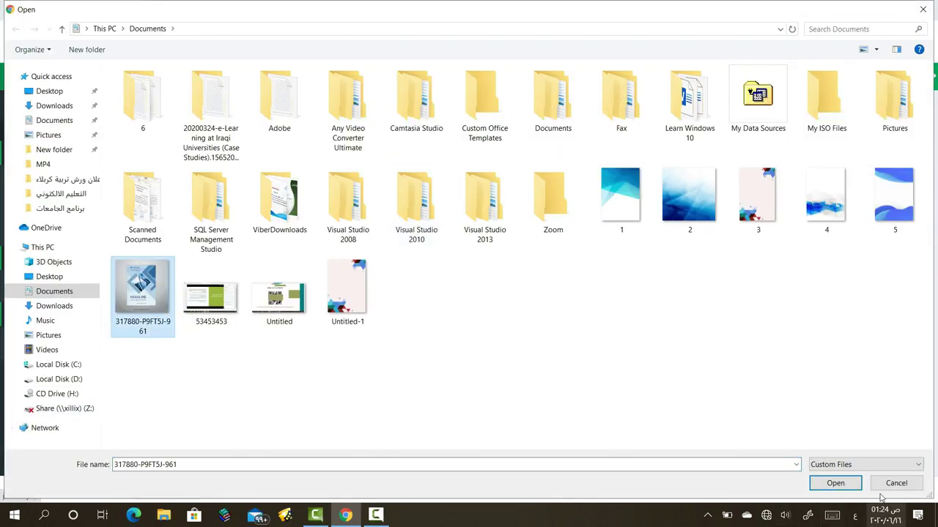
pyautogui.click(835, 482)
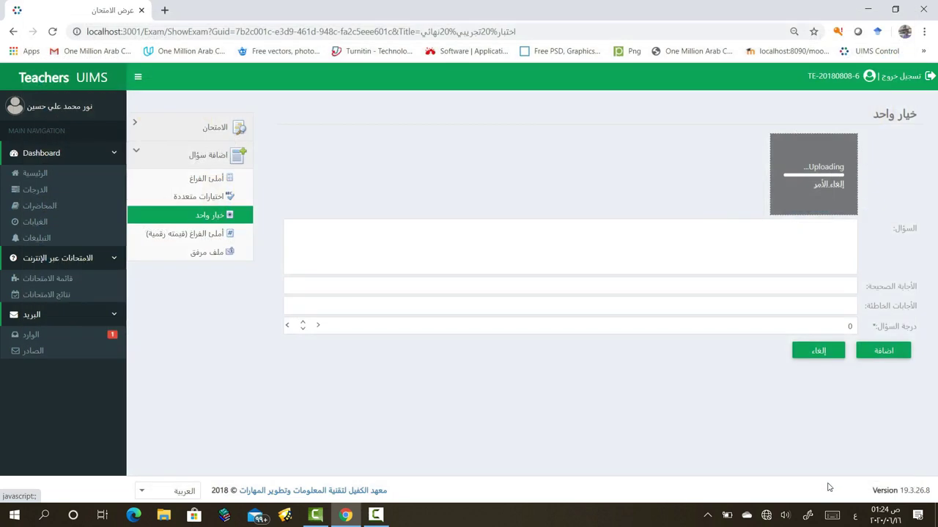
# Write the question text 'س/ من وحدات الخزن في جهاز الحاسوب؟'
pyautogui.click(773, 234)
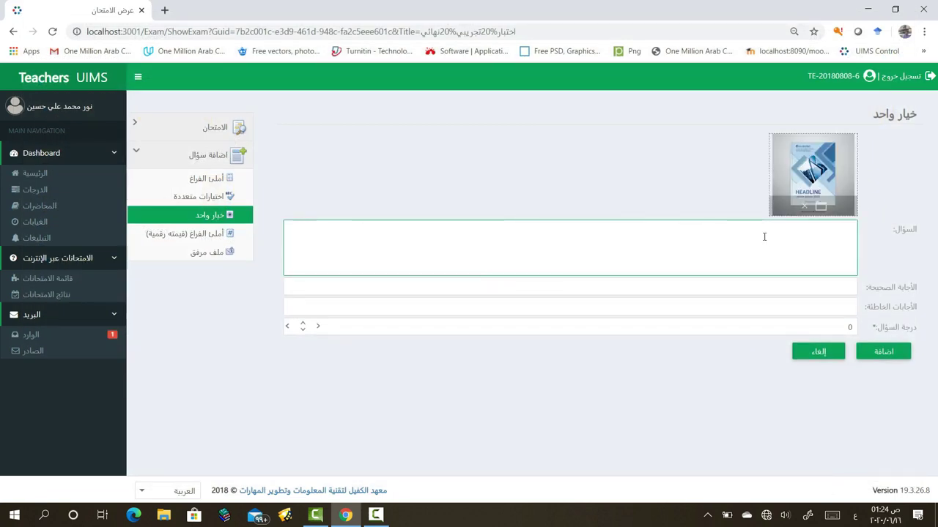
pyautogui.write('س/ من وحدات الخزن في جهاز الحاسوب؟')
pyautogui.click(772, 289)
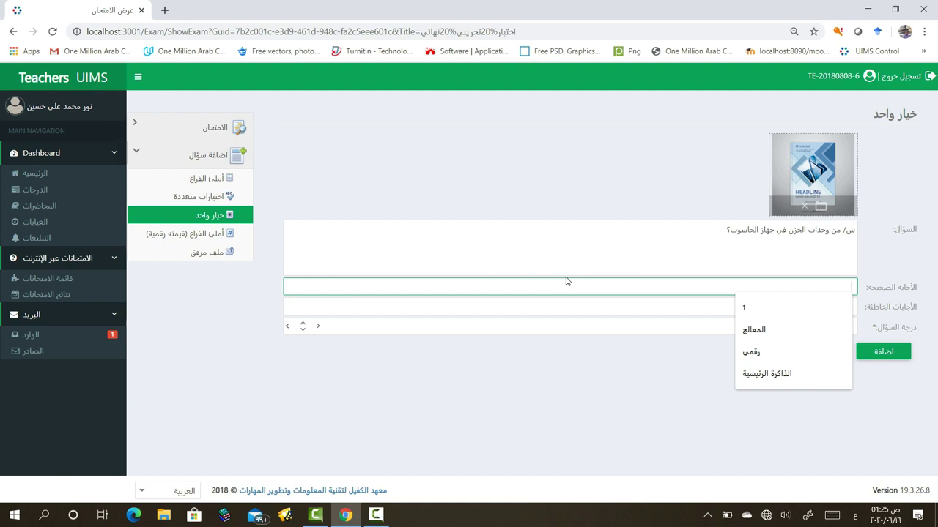
# Enter 'Hard Disk' in English as the correct answer and submit the question
pyautogui.write('ال')
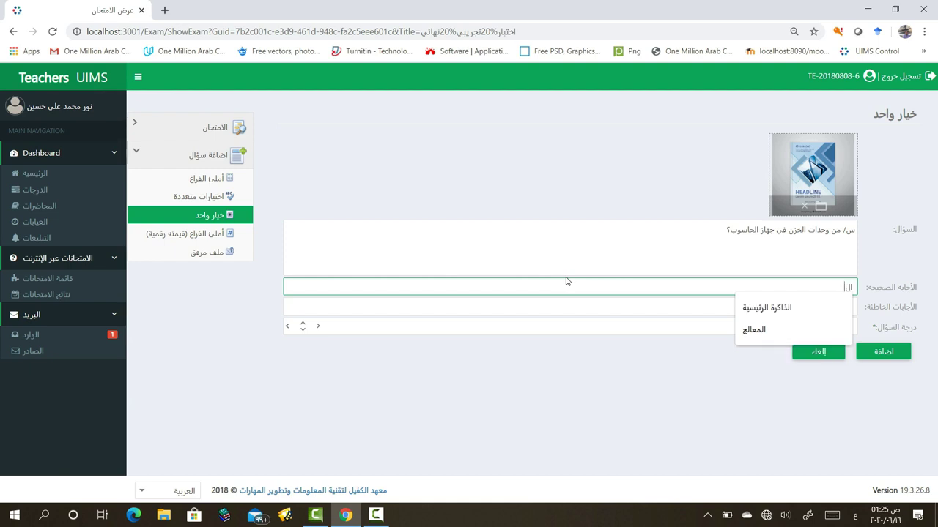
pyautogui.press('BackSpace')
pyautogui.press('BackSpace')
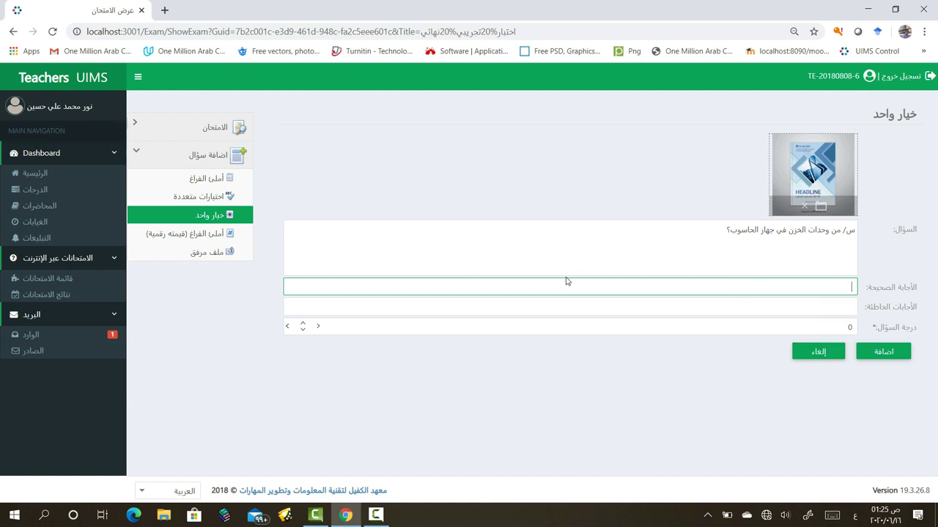
pyautogui.hotkey('alt', 'shift')
pyautogui.write('Hard Disk')
pyautogui.press('Return')
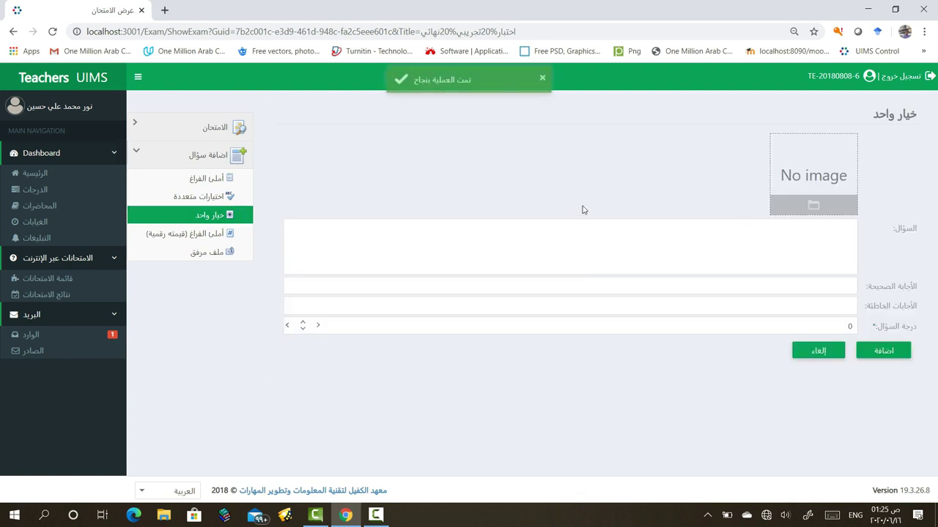
pyautogui.click(818, 288)
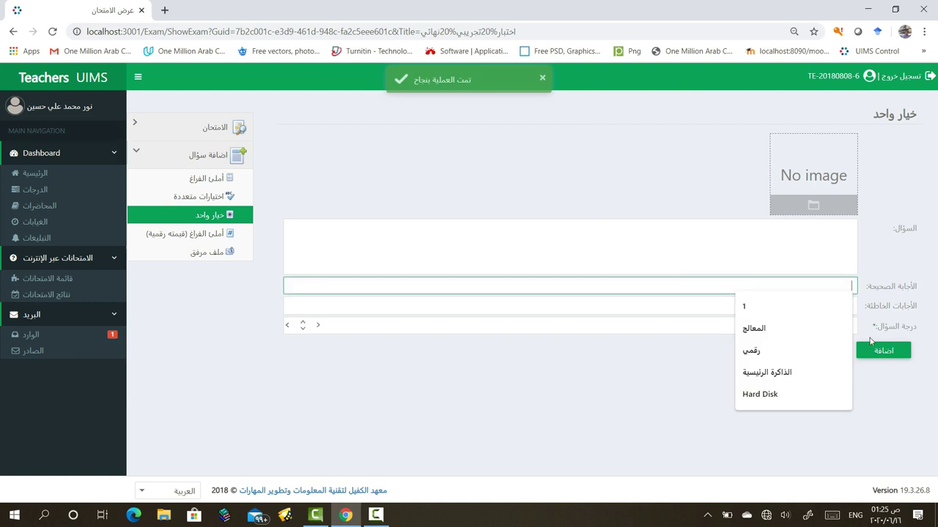
pyautogui.click(615, 297)
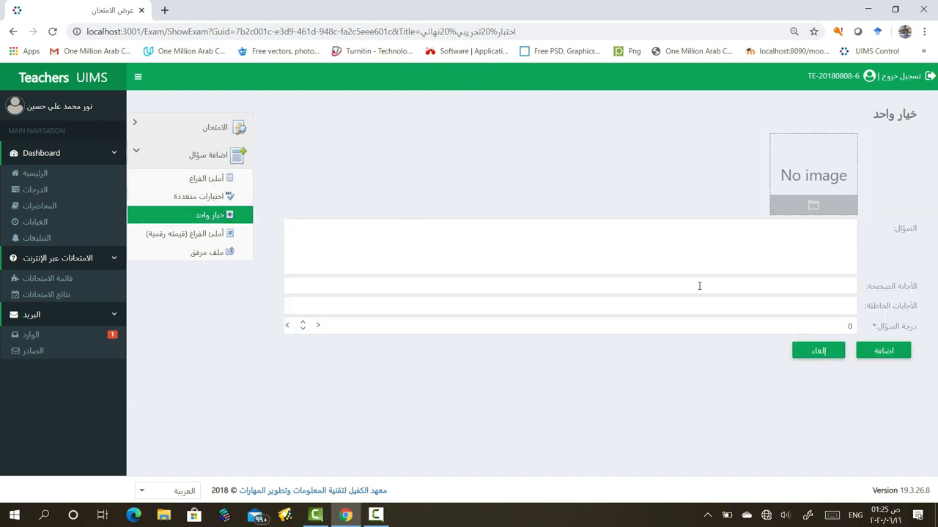
# Attach the brochure image 317880-P9FT5J-961 to another single-choice question
pyautogui.click(813, 205)
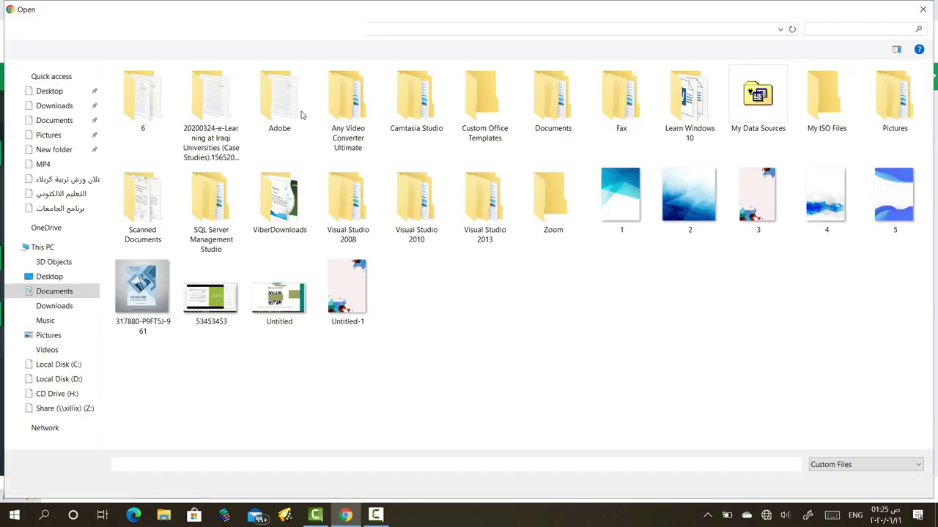
pyautogui.click(146, 297)
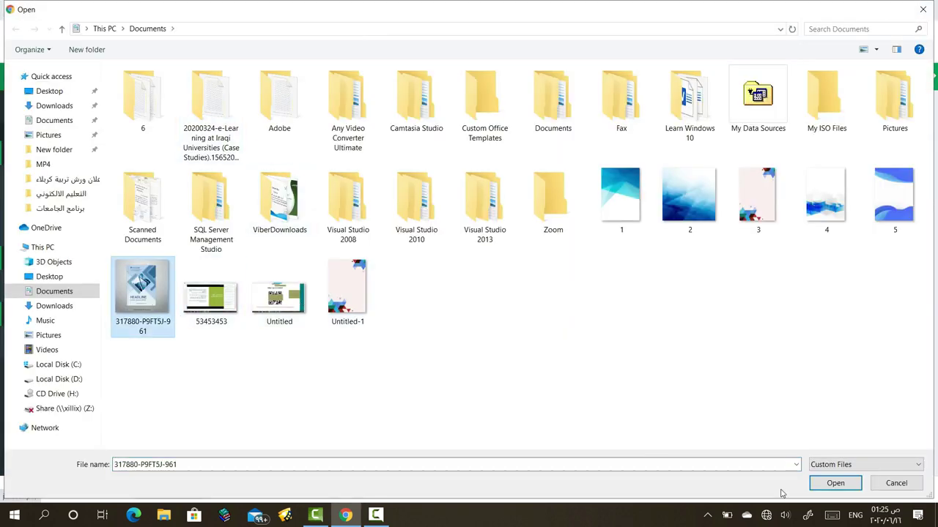
pyautogui.click(832, 485)
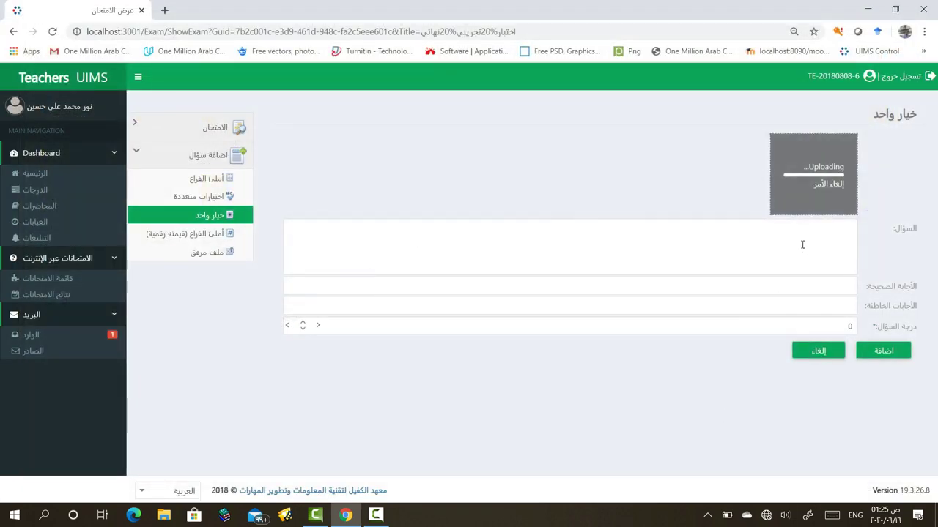
# Type the question 'من اجهزة الخزن' with answer 'وحدة الخزن الثانوية' and submit it
pyautogui.click(801, 242)
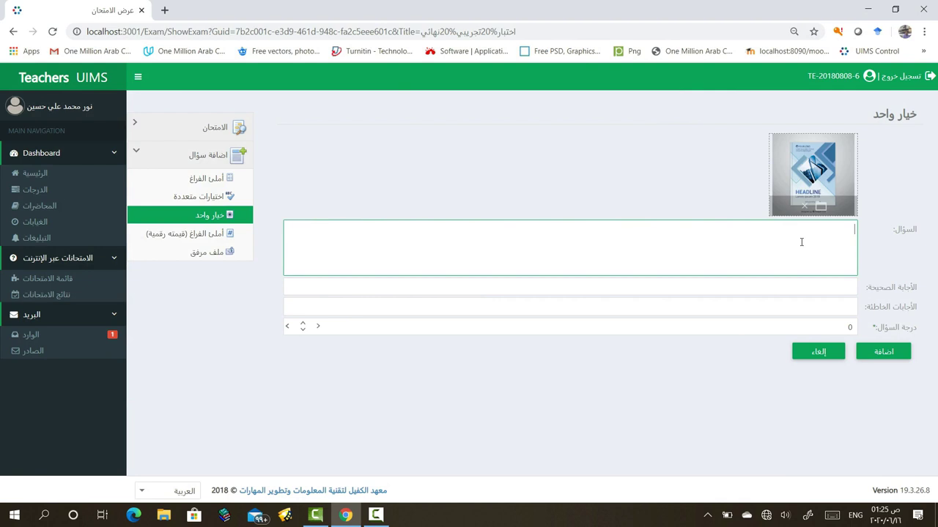
pyautogui.hotkey('alt', 'shift')
pyautogui.write('م')
pyautogui.write('ن اجهزة ال')
pyautogui.write('ح')
pyautogui.write('زن؟')
pyautogui.click(820, 287)
pyautogui.write('و')
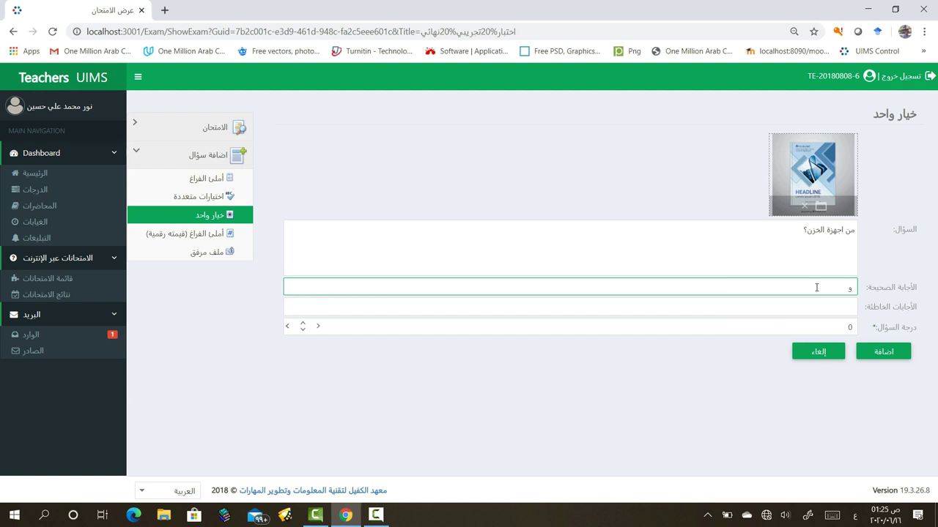
pyautogui.write('جدة الخزن الت')
pyautogui.write('انوية')
pyautogui.press('Return')
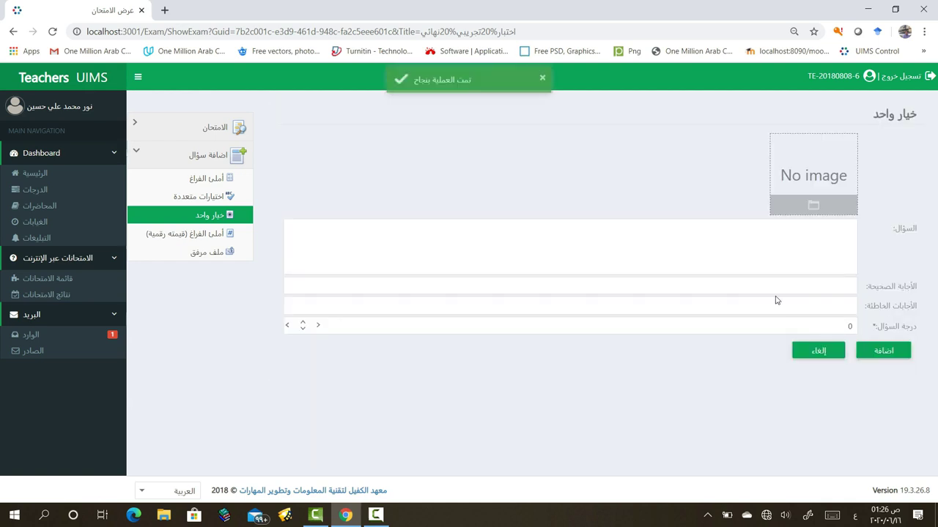
# Attach the brochure image 317880-P9FT5J-961 to the new single-choice question
pyautogui.click(816, 306)
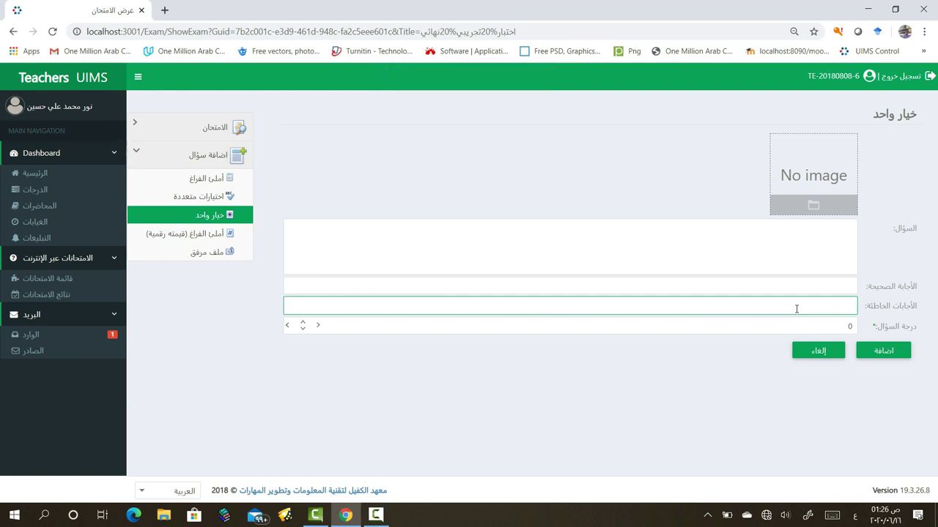
pyautogui.click(836, 289)
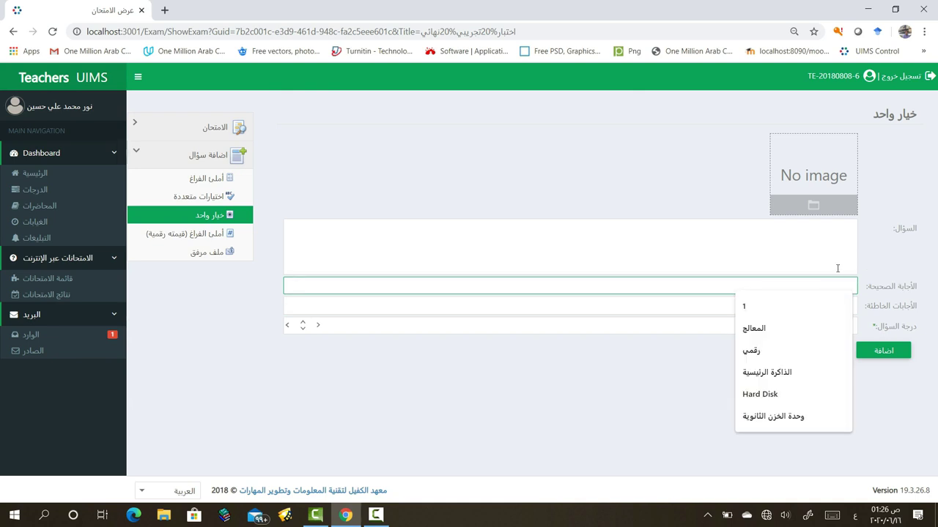
pyautogui.click(837, 268)
pyautogui.click(846, 289)
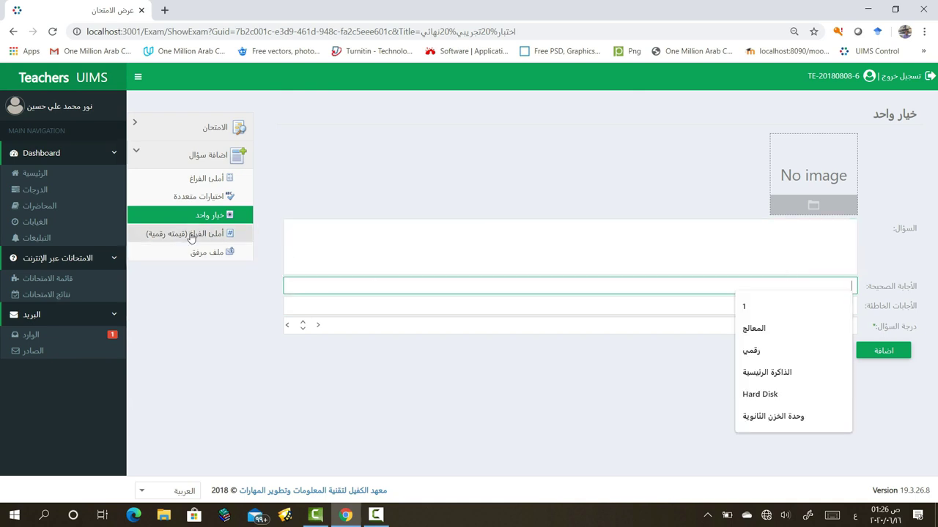
pyautogui.click(813, 205)
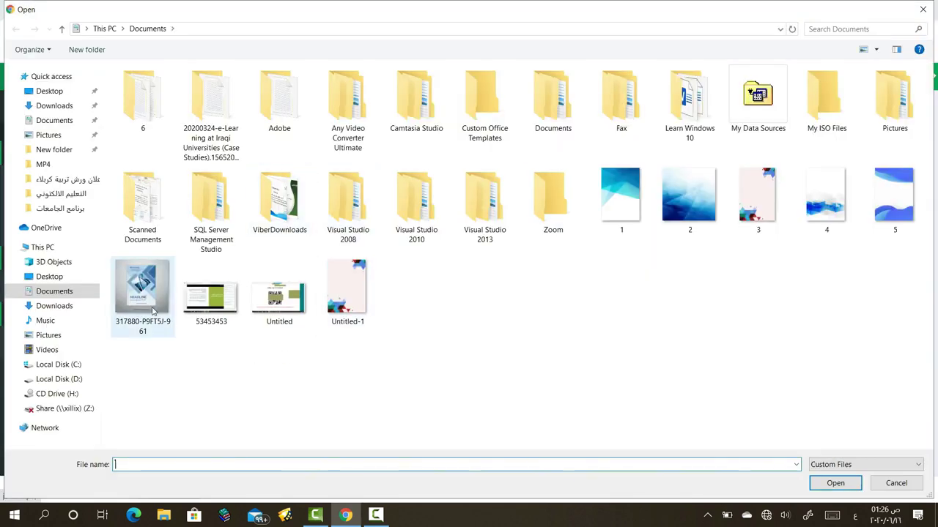
pyautogui.click(142, 293)
pyautogui.click(842, 484)
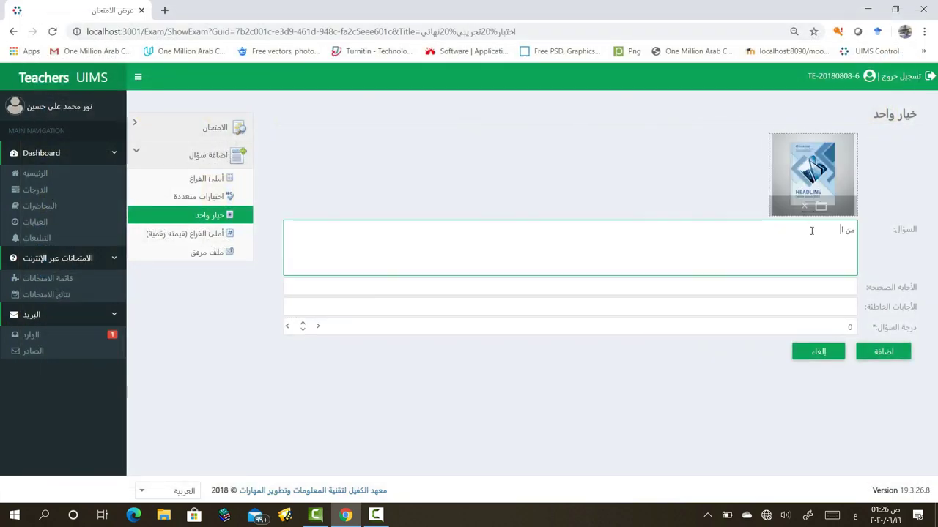
# Enter the question 'من اجهزة الخزن في الحاسوب؟' with correct answer وحدة الخزن الثانوية
pyautogui.write('جهزة الة الجزن الثانوية')
pyautogui.press('BackSpace')
pyautogui.press('BackSpace')
pyautogui.press('BackSpace')
pyautogui.press('BackSpace')
pyautogui.press('BackSpace')
pyautogui.press('BackSpace')
pyautogui.press('BackSpace')
pyautogui.press('BackSpace')
pyautogui.write('في الحاسوب')
pyautogui.click(745, 288)
pyautogui.write('و')
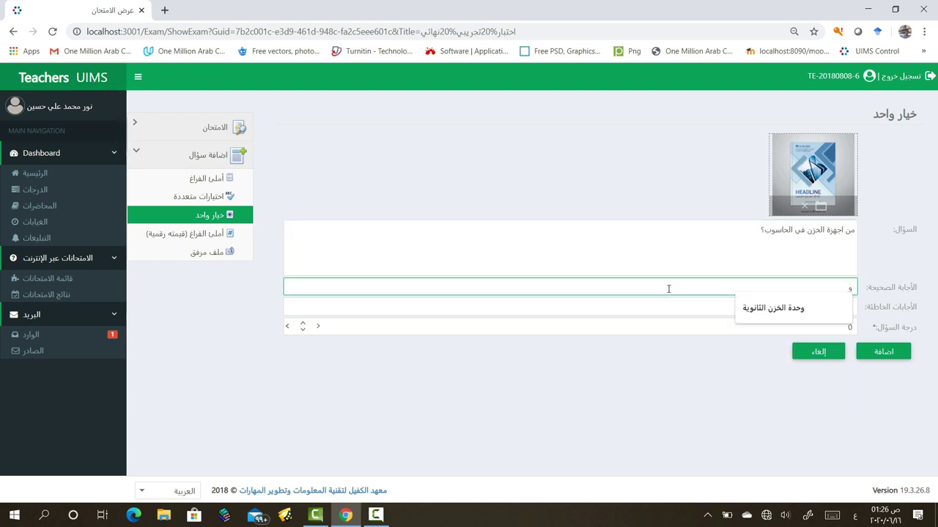
pyautogui.write('حدة الخزن الثانوي')
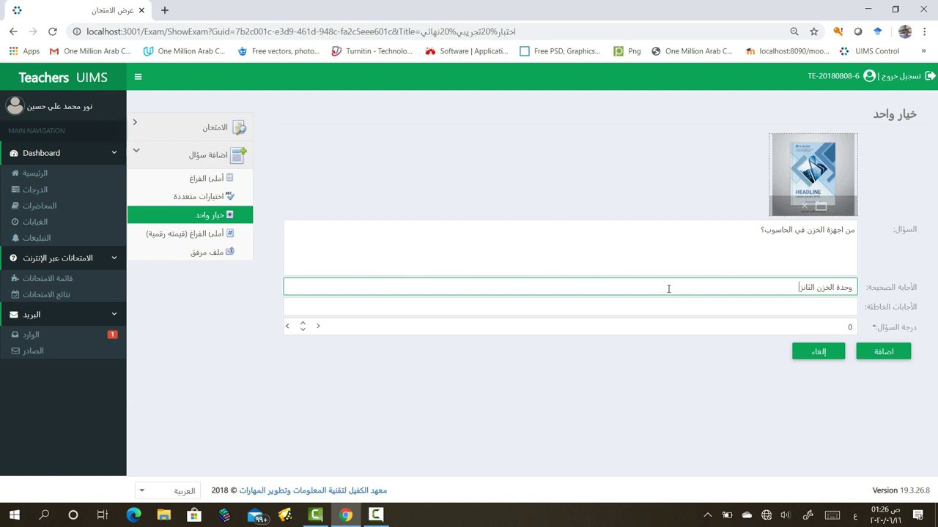
pyautogui.write('ة')
# Add الشاشة, الماوس and الطابعة as the question's wrong answers
pyautogui.click(805, 306)
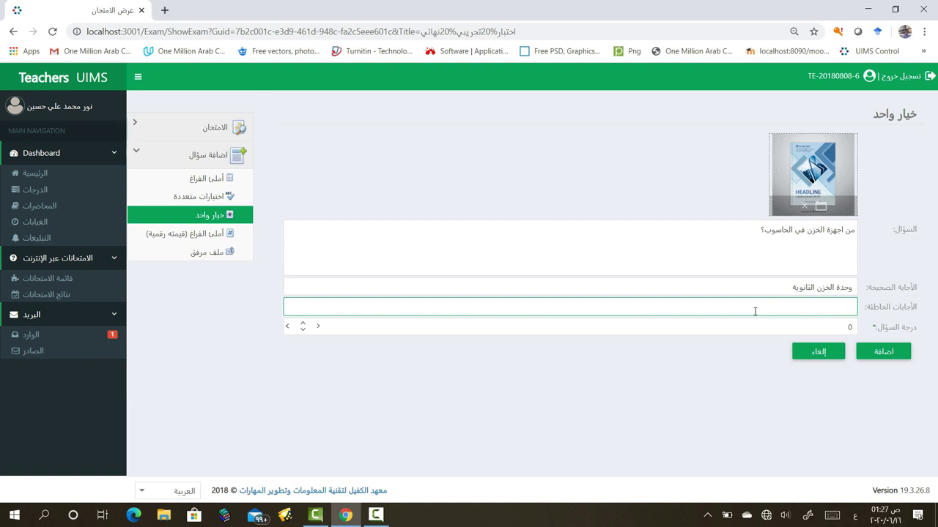
pyautogui.write('الشاشة')
pyautogui.press('Return')
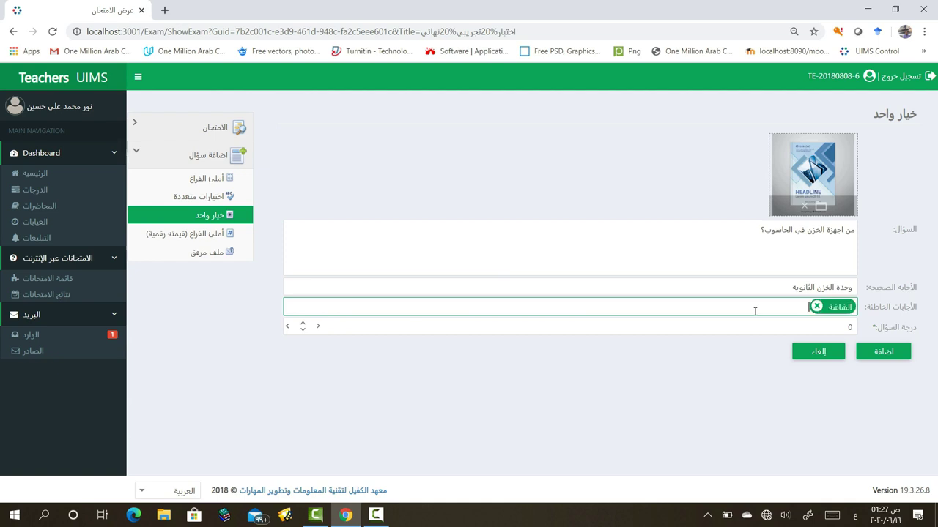
pyautogui.write('الماوس')
pyautogui.press('Return')
pyautogui.write('الطالب')
pyautogui.write('ة')
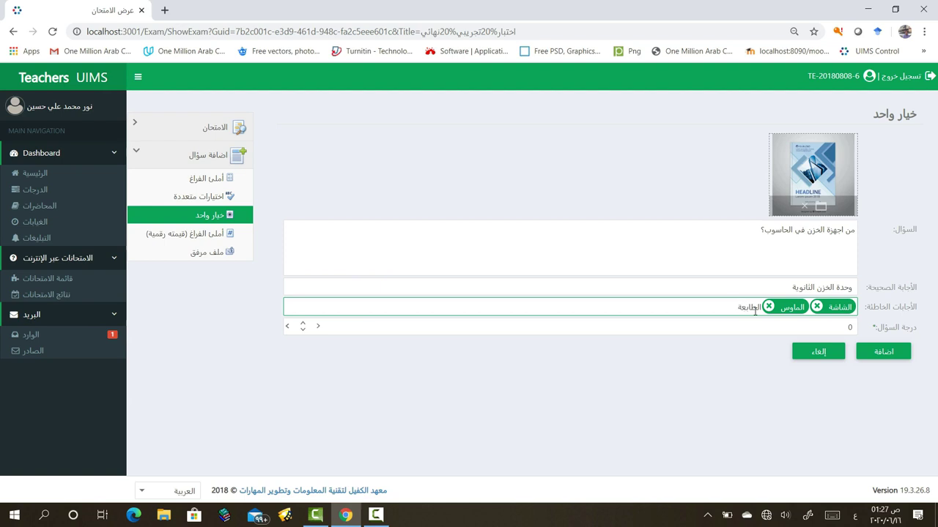
pyautogui.press('Return')
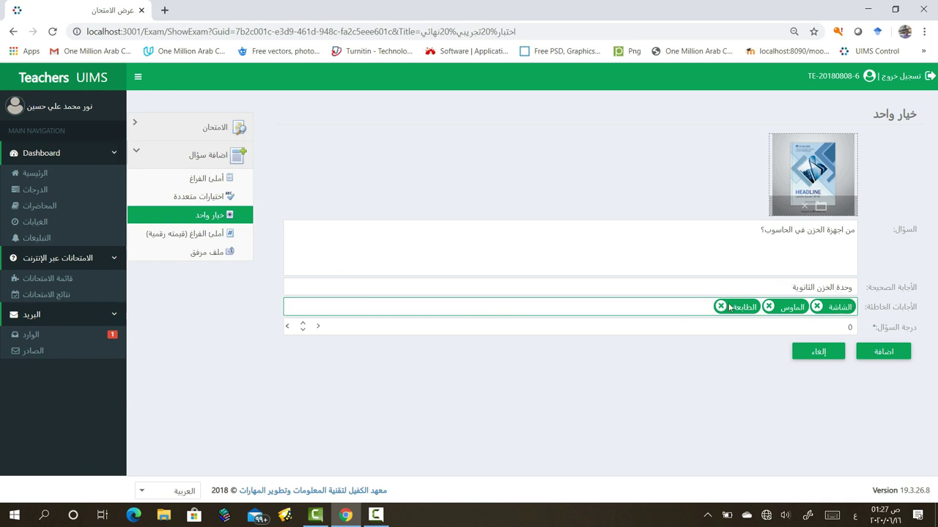
# Set the score to 2, save the question, and dismiss the success notification
pyautogui.doubleClick(849, 327)
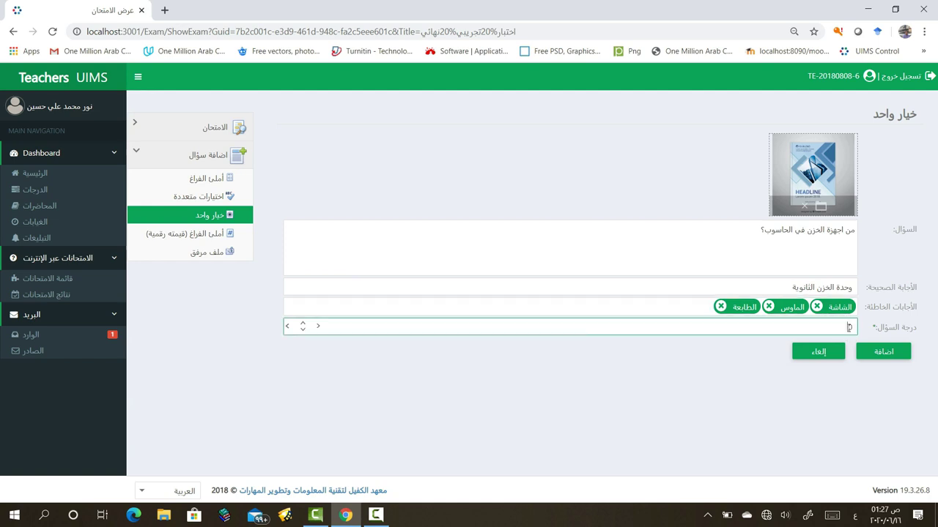
pyautogui.write('2')
pyautogui.click(895, 355)
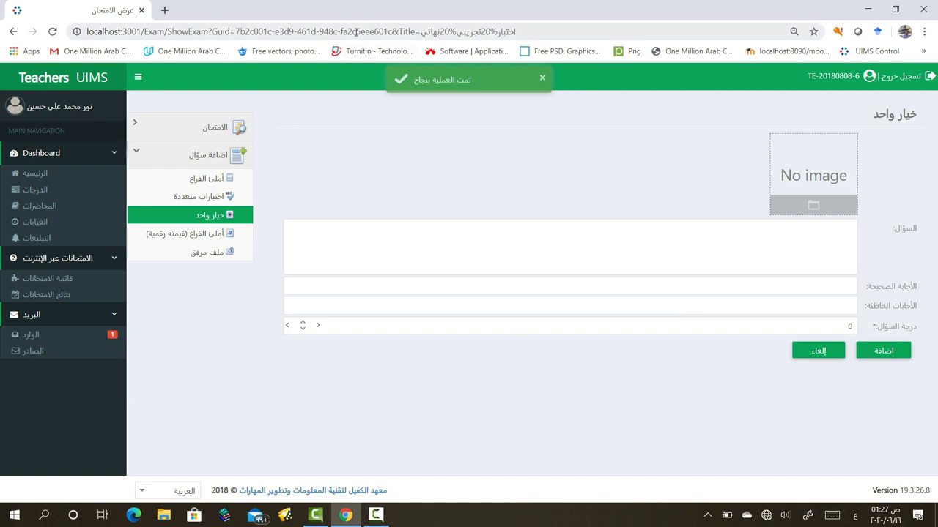
pyautogui.click(542, 78)
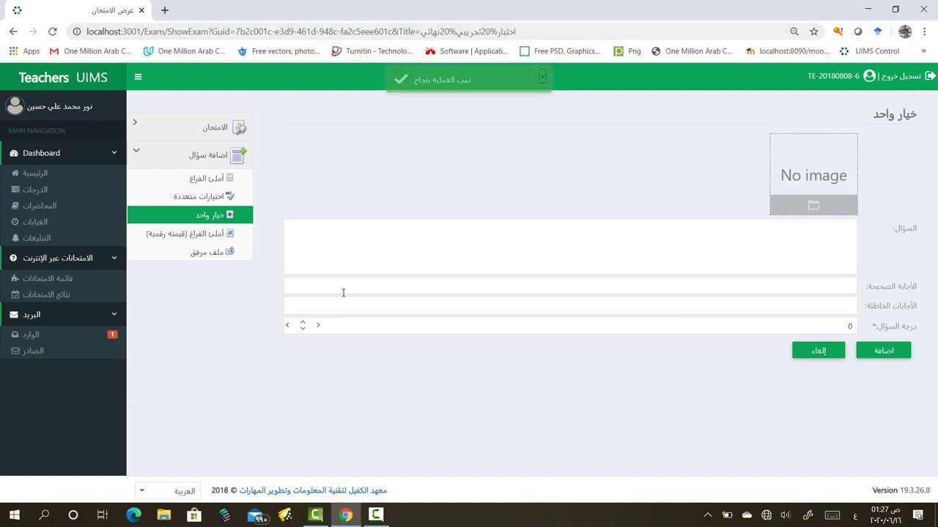
# Start a numeric fill-in-the-blank question and attach the Untitled image
pyautogui.click(194, 238)
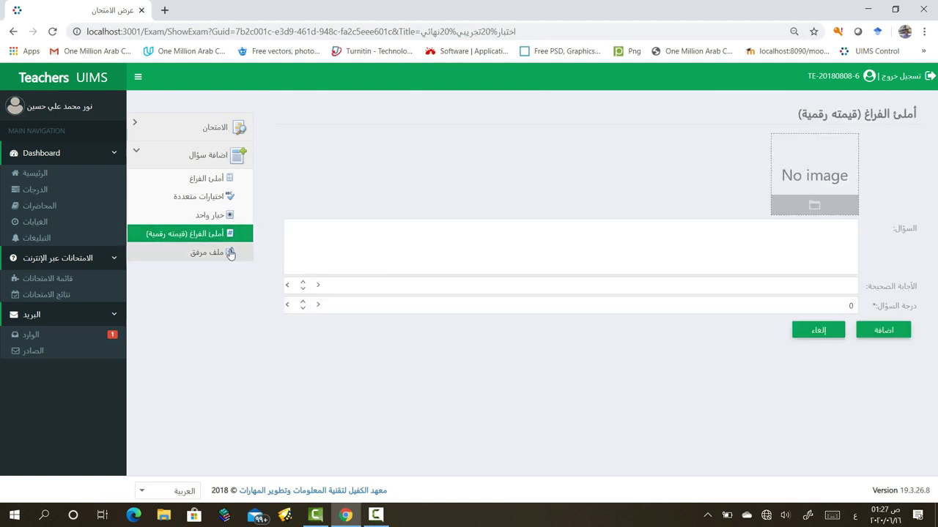
pyautogui.click(791, 238)
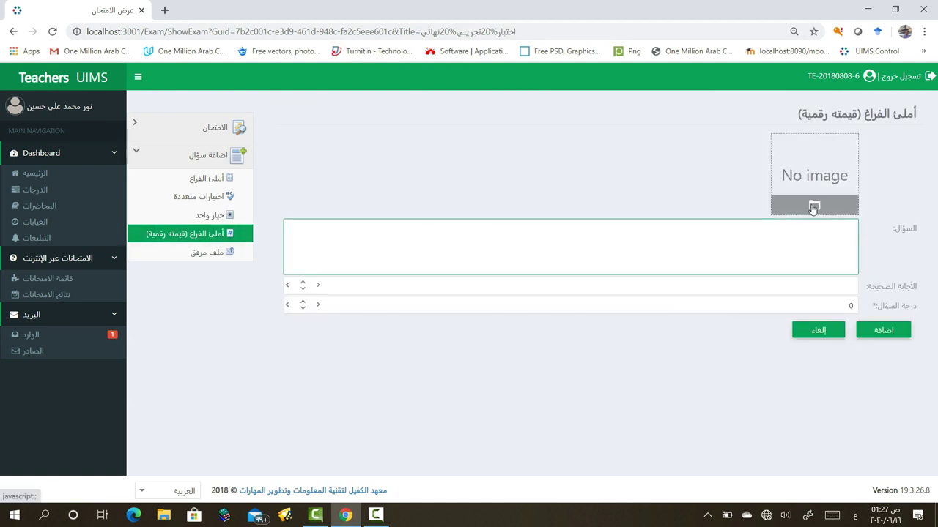
pyautogui.click(811, 203)
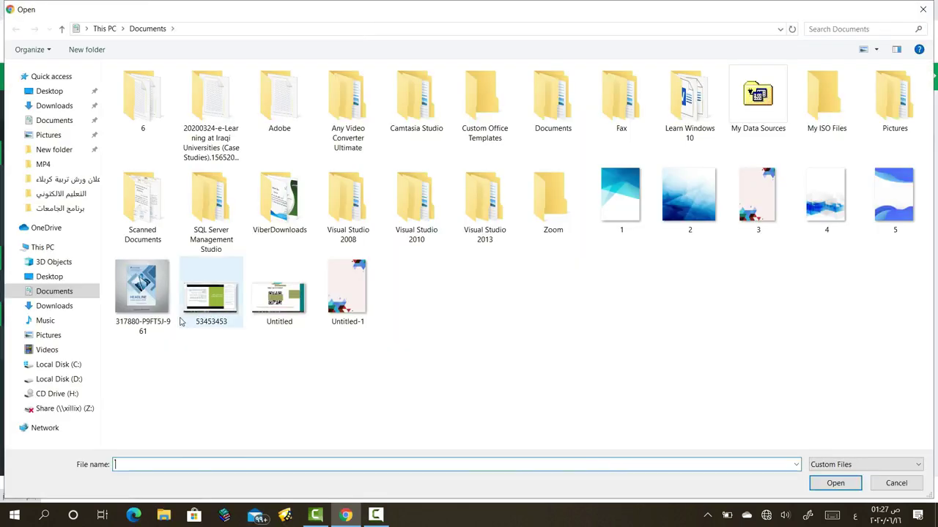
pyautogui.click(291, 315)
pyautogui.click(835, 484)
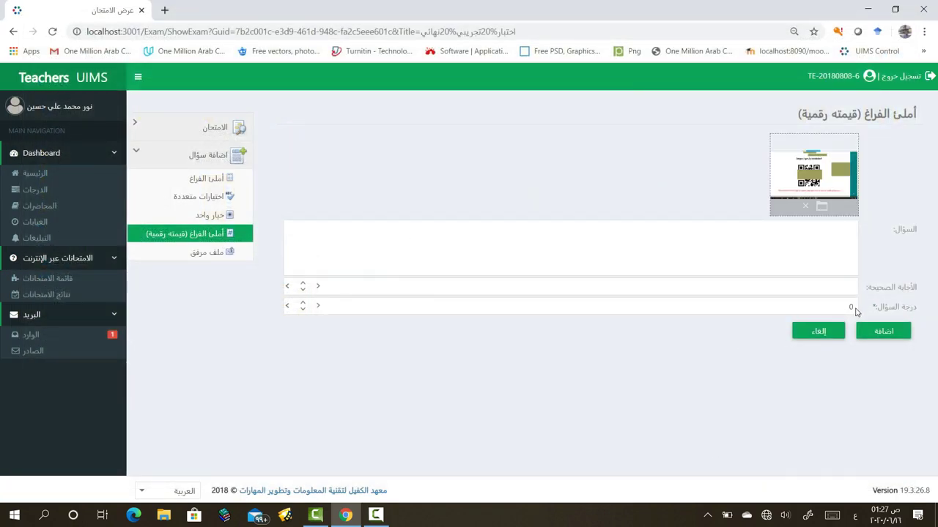
# Write the question text 'س4/ حجم ذاكرة ال RAM؟'
pyautogui.click(838, 232)
pyautogui.write('س')
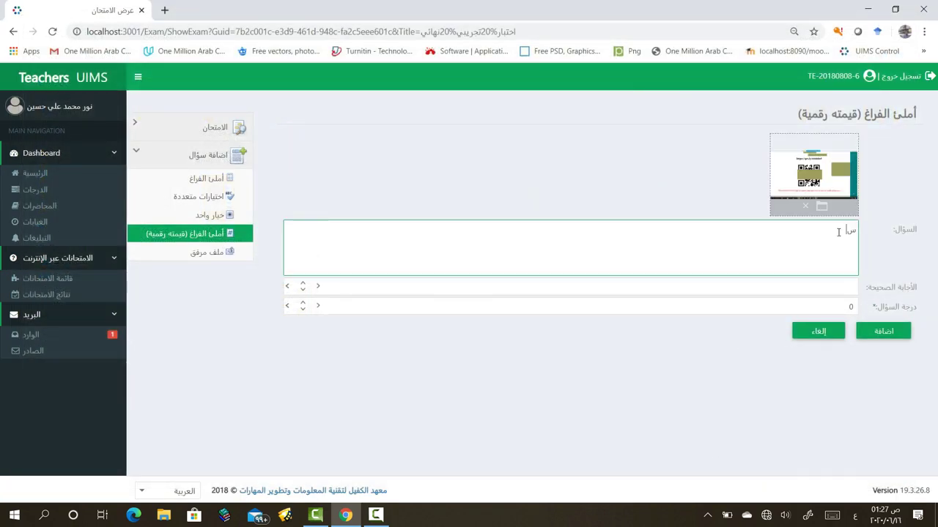
pyautogui.write('4')
pyautogui.write('حجم ذاكرة ال')
pyautogui.hotkey('alt', 'shift')
pyautogui.write('RAM')
pyautogui.hotkey('alt', 'shift')
pyautogui.write('؟')
# Set the answer to 255 and the score to 2, then save the question
pyautogui.click(821, 286)
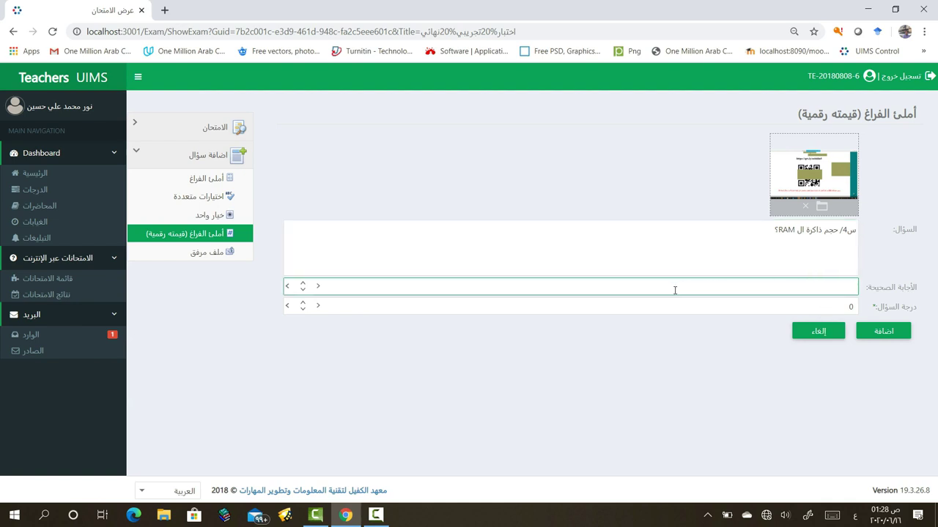
pyautogui.write('255')
pyautogui.click(819, 305)
pyautogui.press('BackSpace')
pyautogui.write('2')
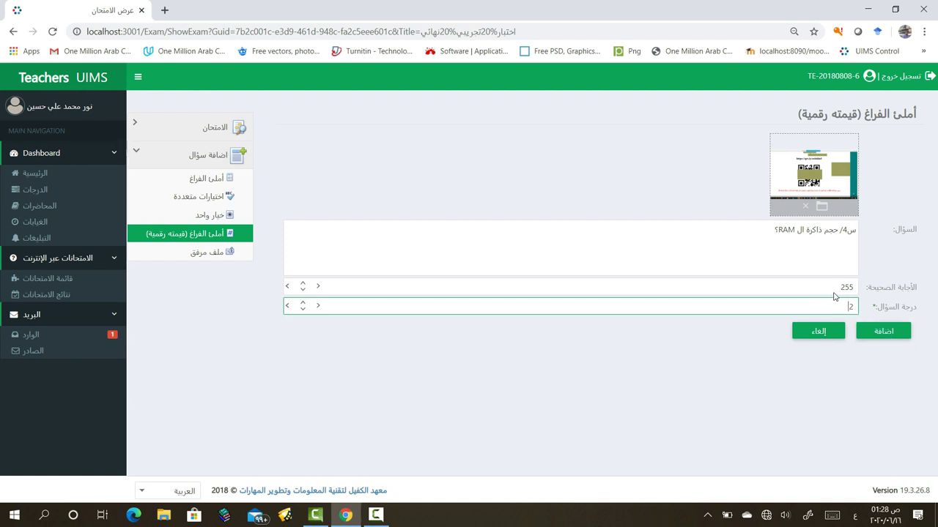
pyautogui.moveTo(839, 286)
pyautogui.mouseDown()
pyautogui.moveTo(831, 287)
pyautogui.moveTo(863, 291)
pyautogui.moveTo(813, 289)
pyautogui.moveTo(838, 290)
pyautogui.mouseUp()
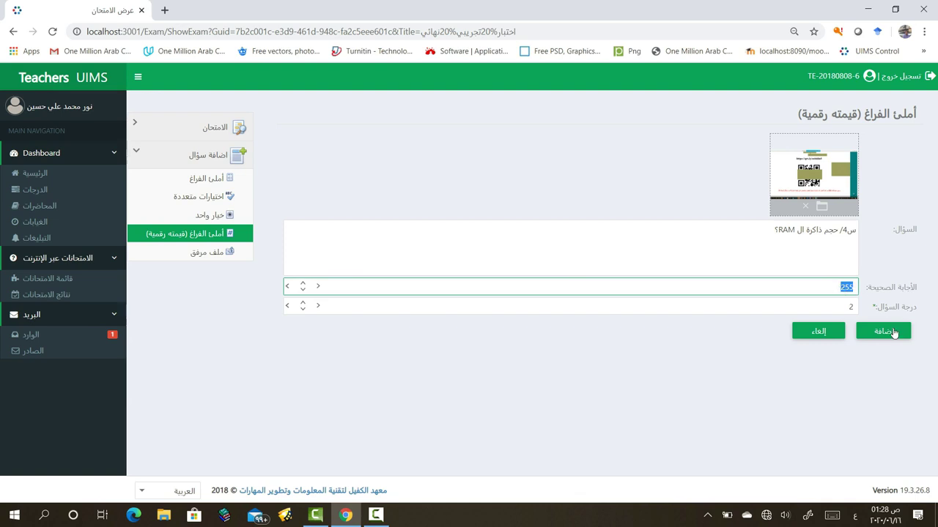
pyautogui.click(895, 334)
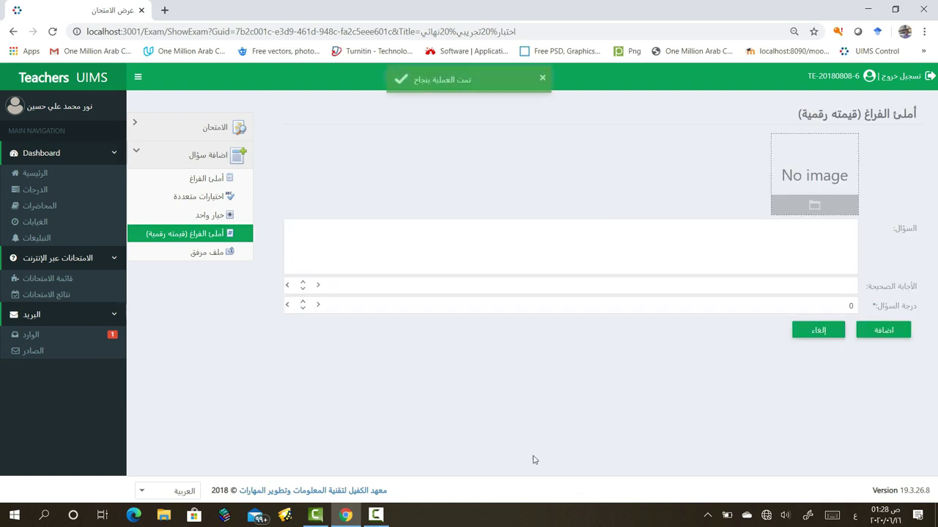
# Start an attached-file question and attach the Untitled-1 image
pyautogui.click(374, 517)
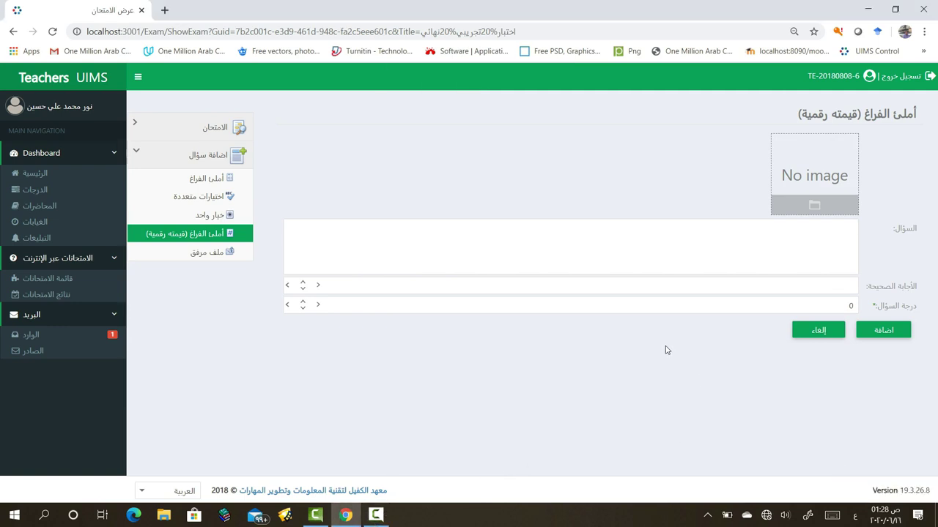
pyautogui.click(207, 255)
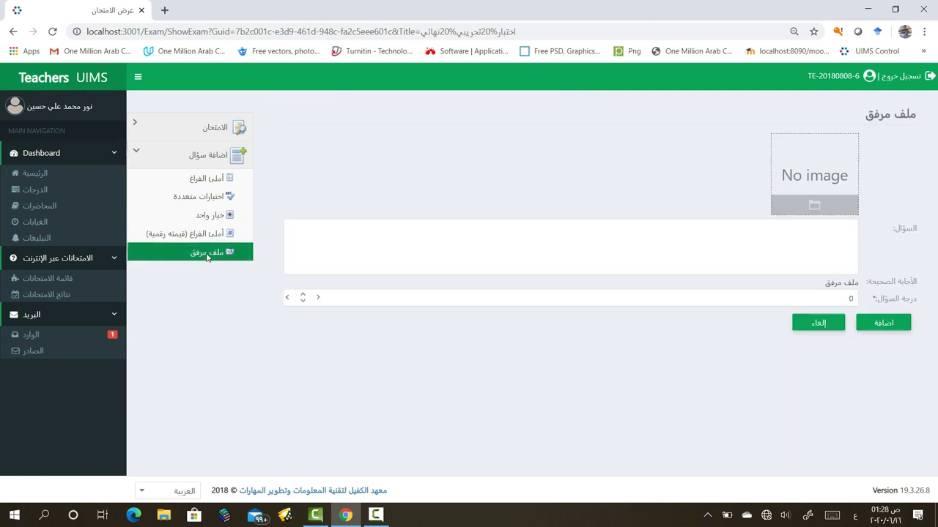
pyautogui.click(805, 205)
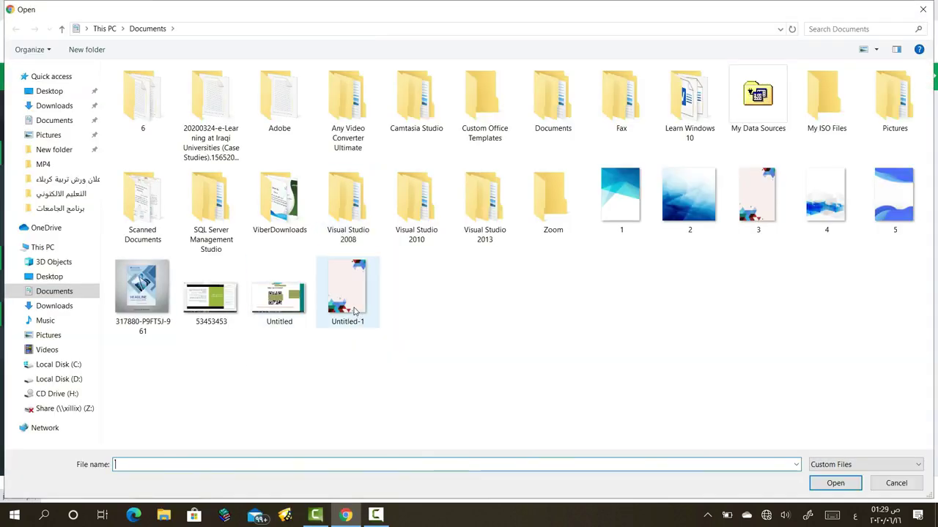
pyautogui.click(347, 291)
pyautogui.click(818, 487)
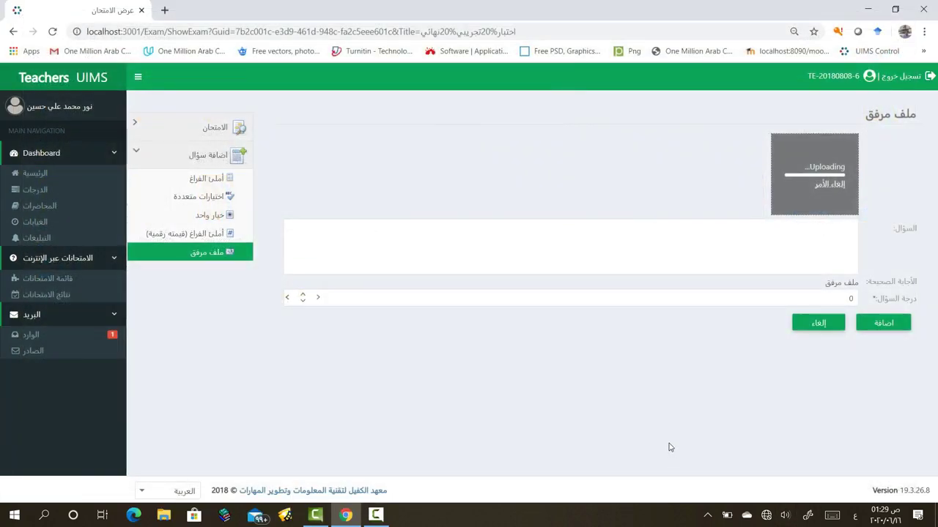
# Write 'س/ اكتب تقريرا عن شركة كوكل؟', set score 10, and save the question
pyautogui.click(772, 247)
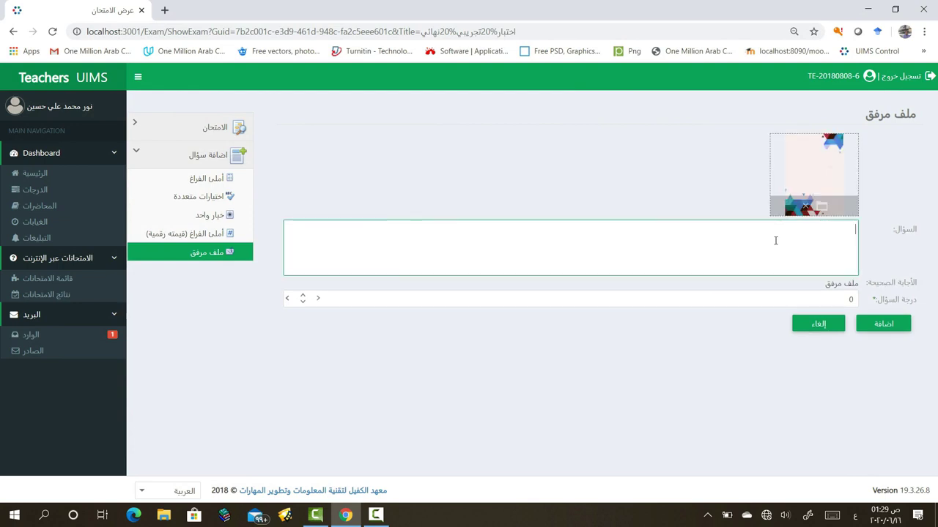
pyautogui.write('س')
pyautogui.write('/')
pyautogui.write(' اكتب ')
pyautogui.write('تقري')
pyautogui.write('را عن')
pyautogui.write(' جهاز ')
pyautogui.write('ا')
pyautogui.press('BackSpace')
pyautogui.press('BackSpace')
pyautogui.press('BackSpace')
pyautogui.press('BackSpace')
pyautogui.press('BackSpace')
pyautogui.press('BackSpace')
pyautogui.write('شركة كوكل؟')
pyautogui.doubleClick(848, 299)
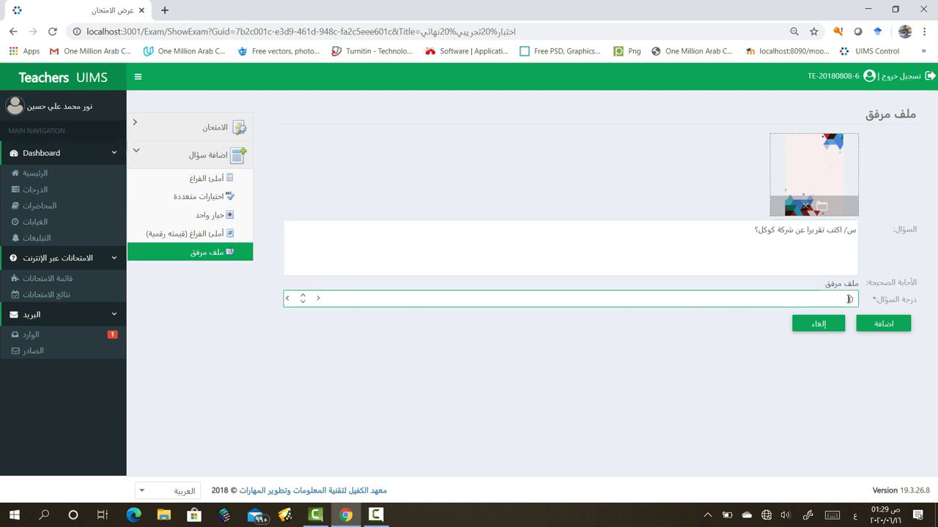
pyautogui.write('10')
pyautogui.click(886, 325)
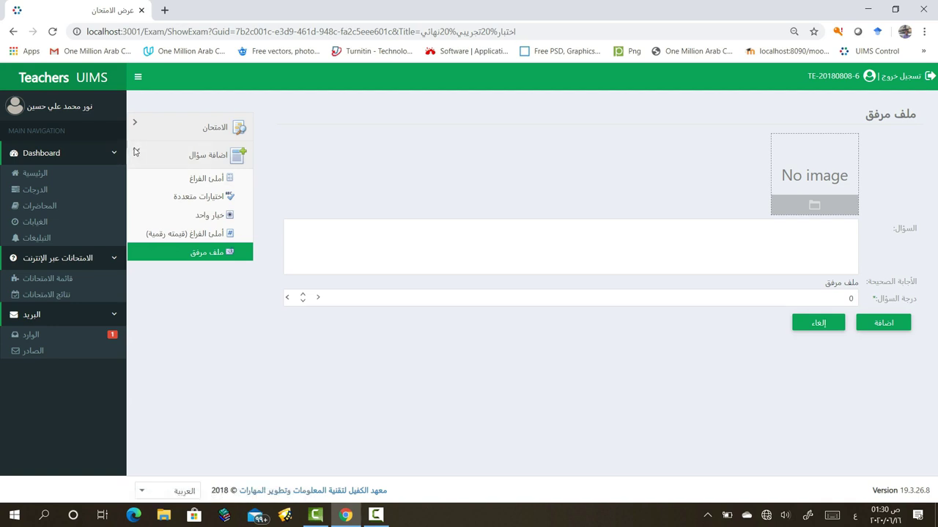
pyautogui.click(214, 129)
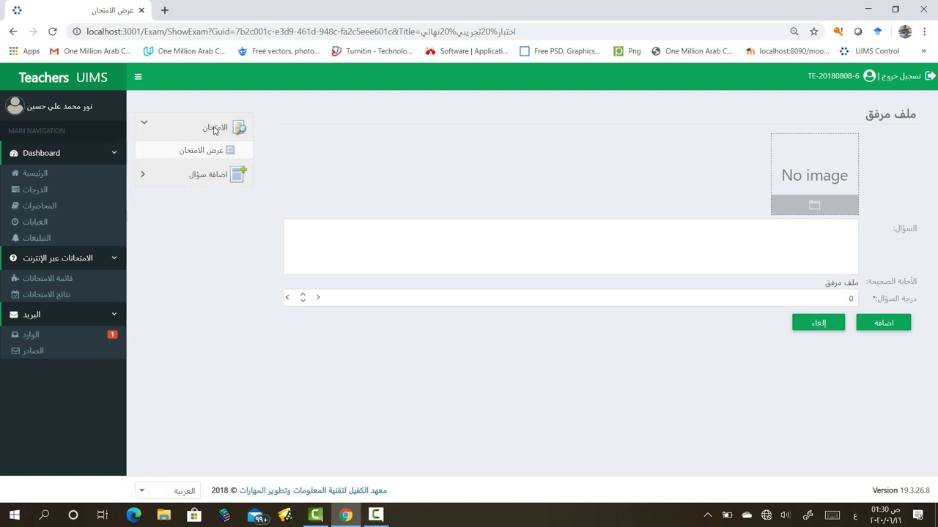
pyautogui.click(213, 151)
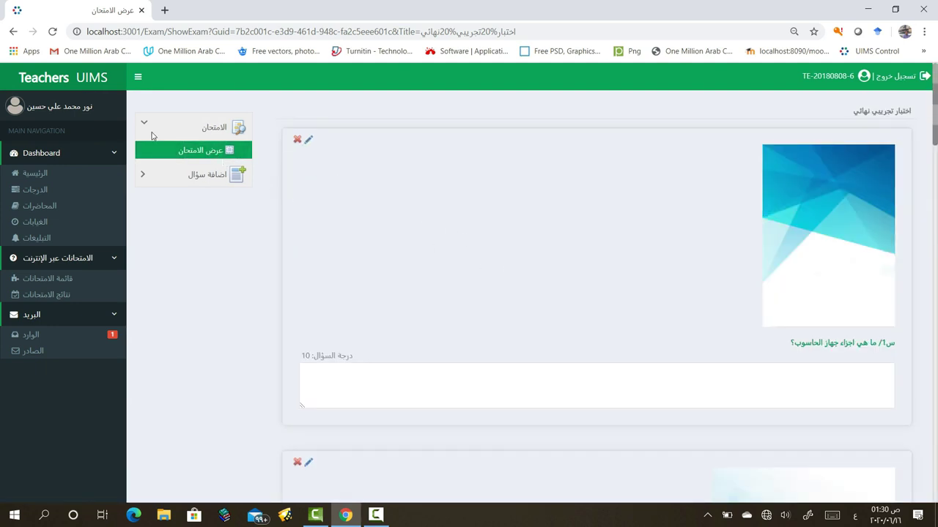
pyautogui.scroll(-1, 634, 326)
pyautogui.scroll(-5, 635, 334)
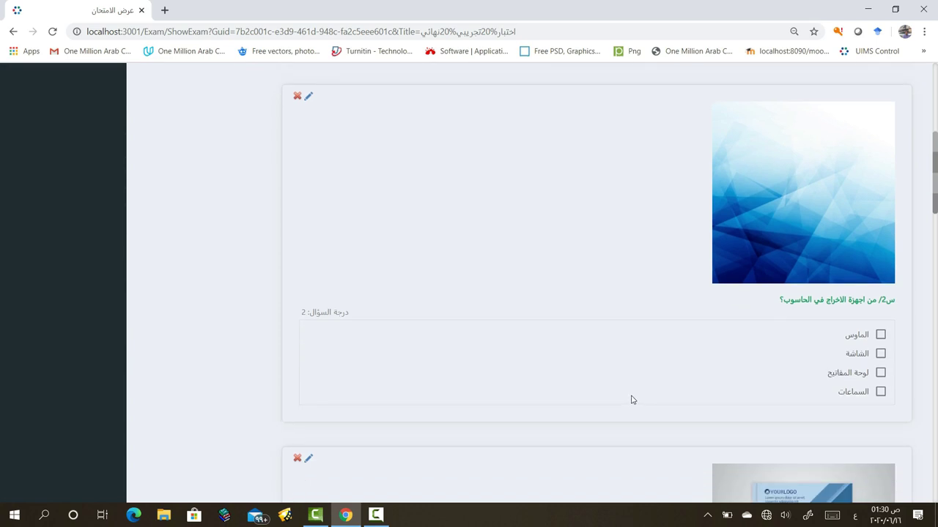
pyautogui.scroll(4, 633, 399)
pyautogui.scroll(2, 735, 315)
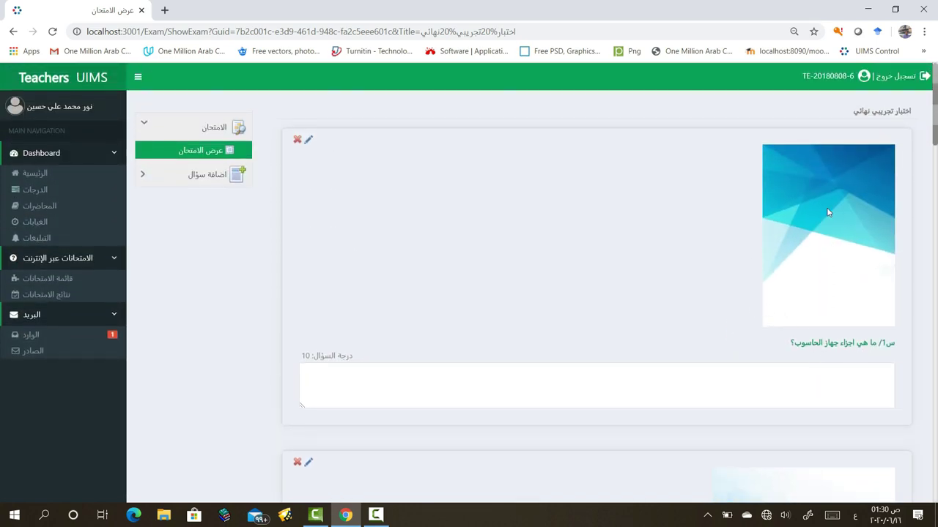
pyautogui.scroll(-3, 788, 370)
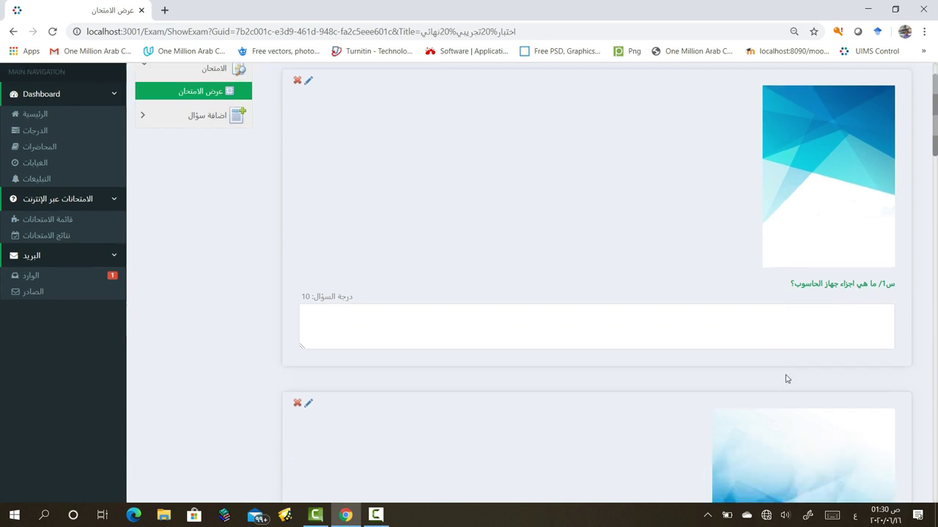
pyautogui.scroll(-2, 797, 381)
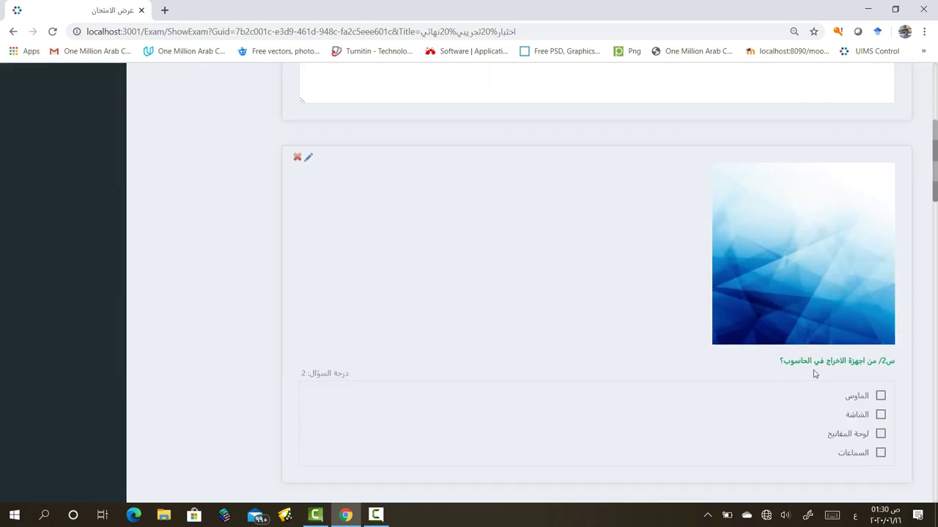
pyautogui.scroll(-6, 809, 377)
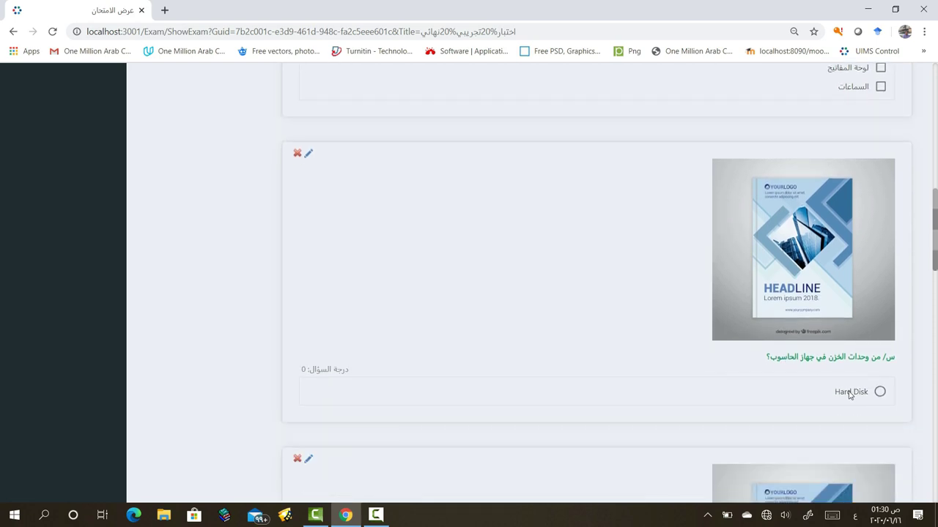
pyautogui.scroll(-6, 850, 403)
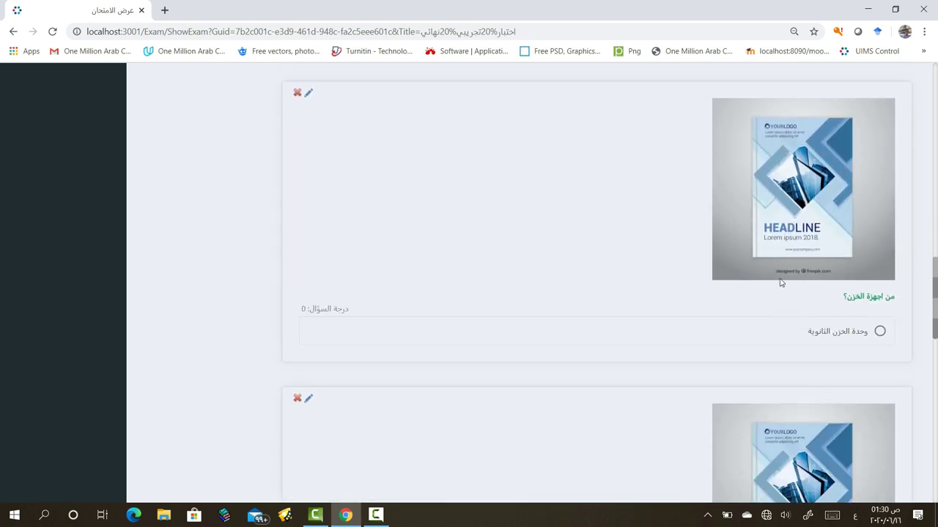
pyautogui.scroll(-3, 842, 396)
pyautogui.scroll(-1, 820, 432)
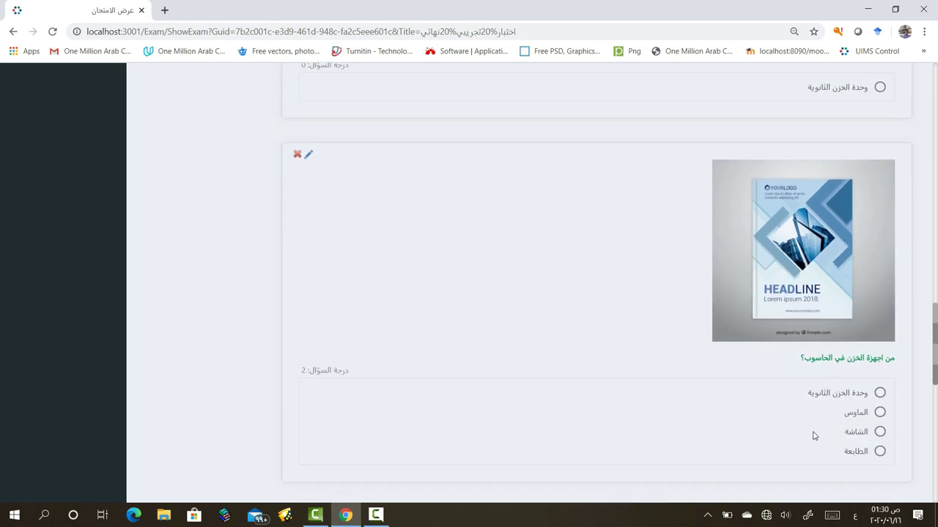
pyautogui.scroll(-5, 813, 436)
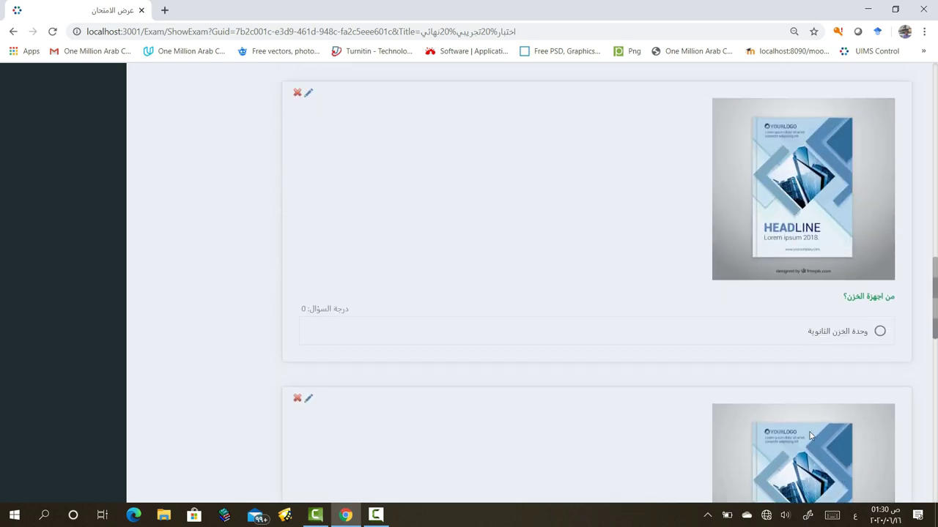
pyautogui.scroll(-1, 808, 435)
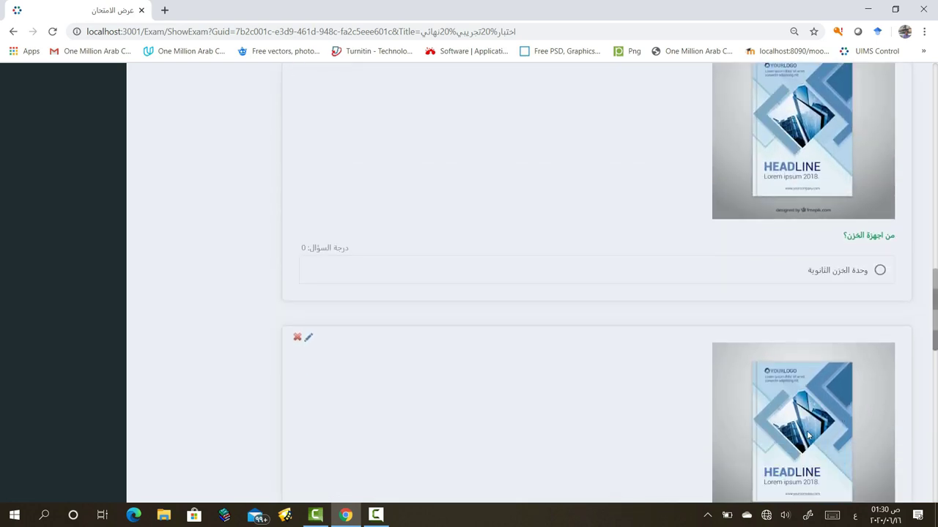
pyautogui.scroll(-4, 805, 435)
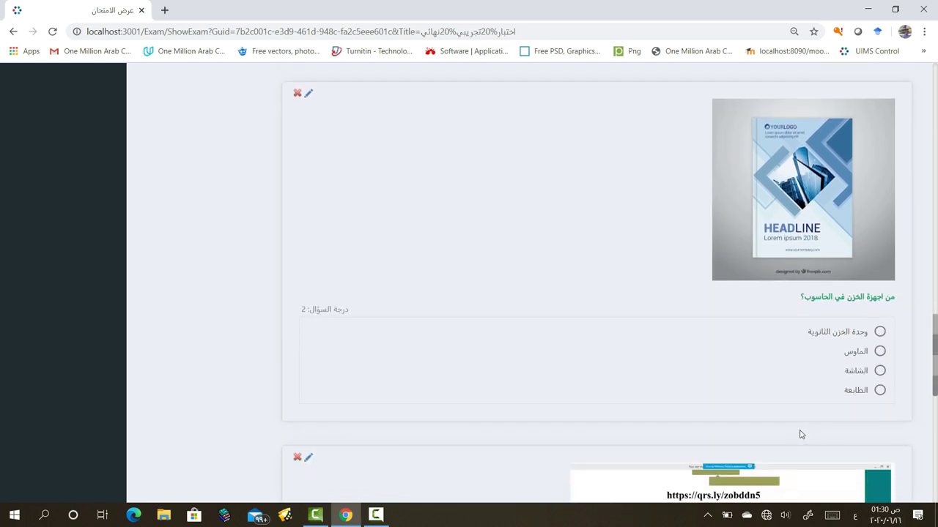
pyautogui.scroll(-5, 799, 435)
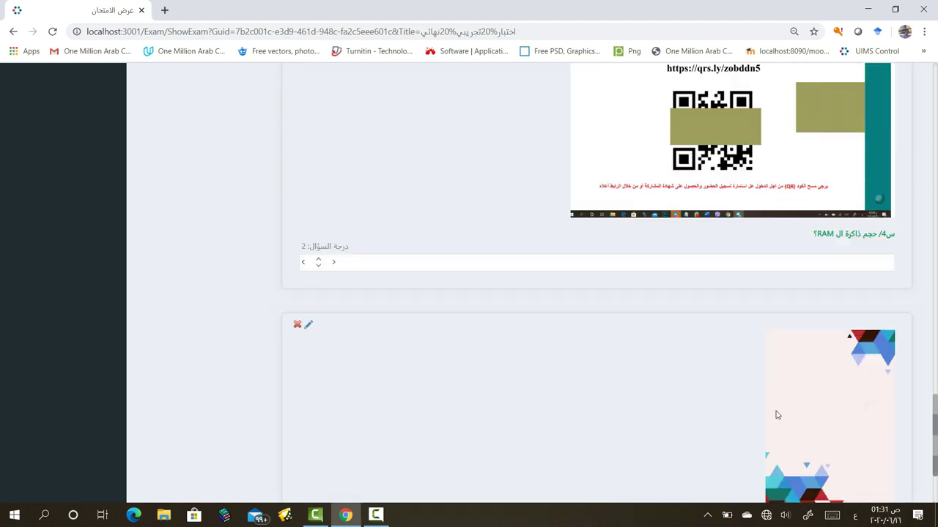
pyautogui.scroll(-2, 778, 421)
pyautogui.scroll(10, 777, 416)
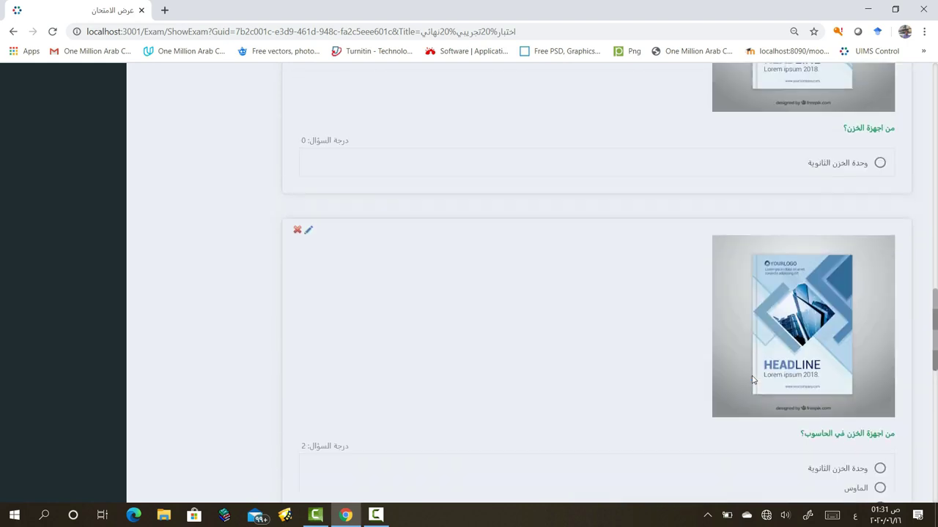
pyautogui.scroll(2, 752, 380)
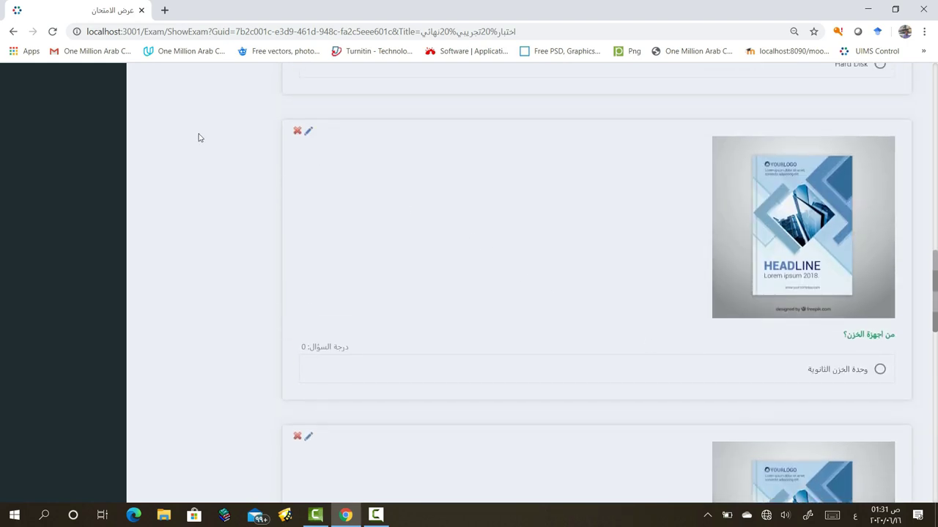
# Delete the grade-0 question من اجهزة الخزن؟ and review the remaining questions
pyautogui.click(297, 130)
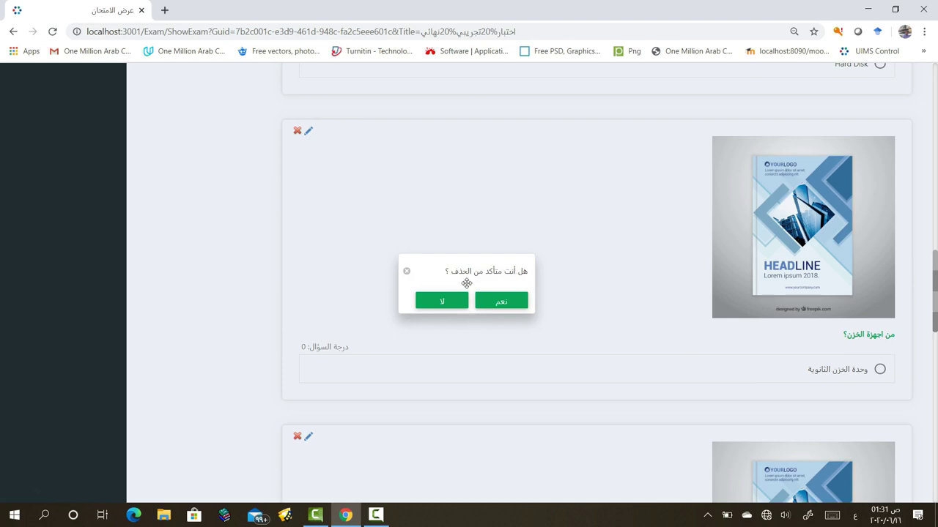
pyautogui.click(501, 301)
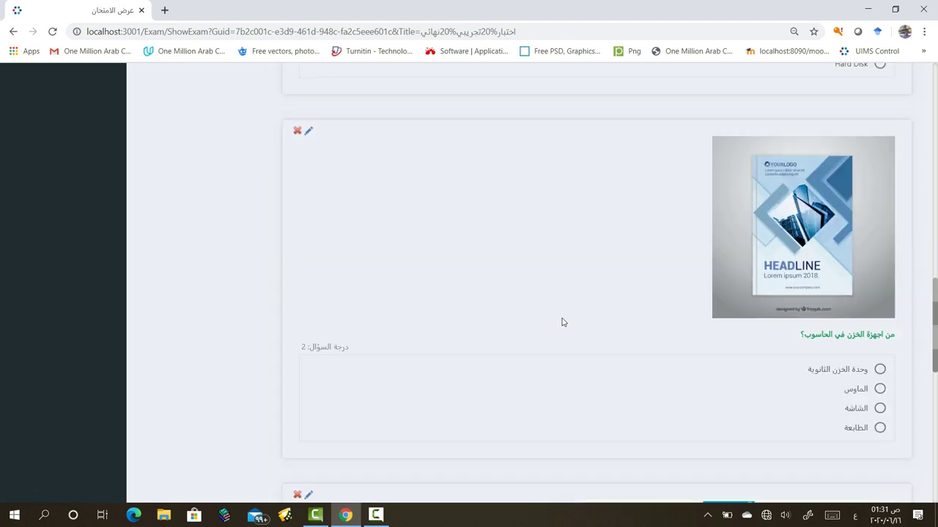
pyautogui.scroll(-4, 549, 325)
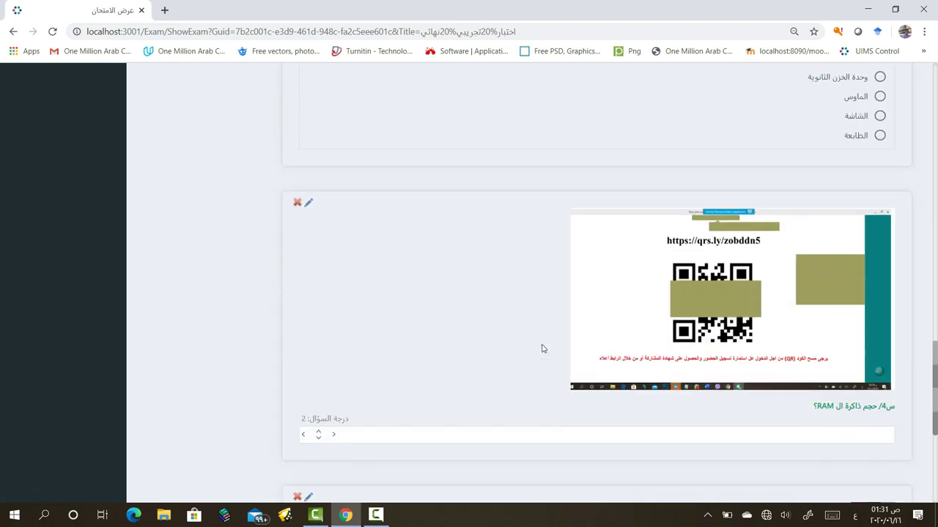
pyautogui.scroll(2, 538, 350)
pyautogui.scroll(5, 536, 354)
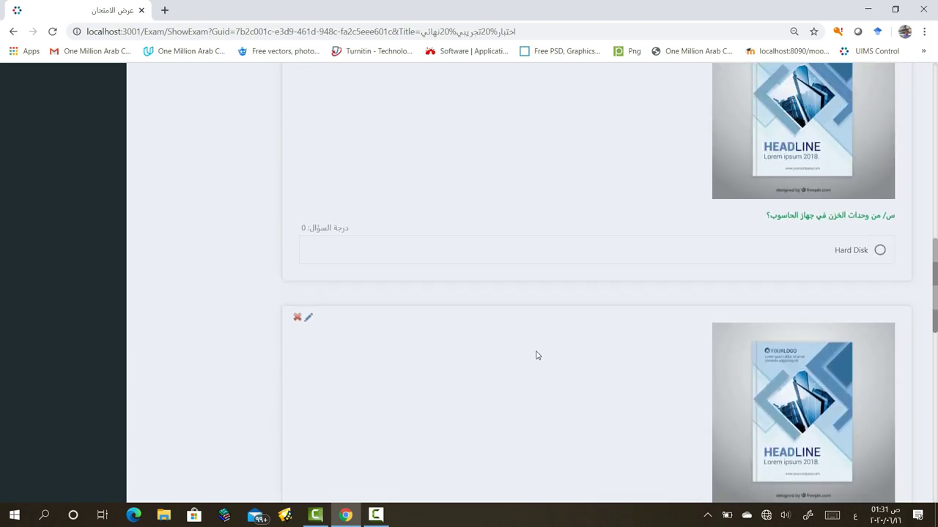
pyautogui.scroll(-5, 549, 339)
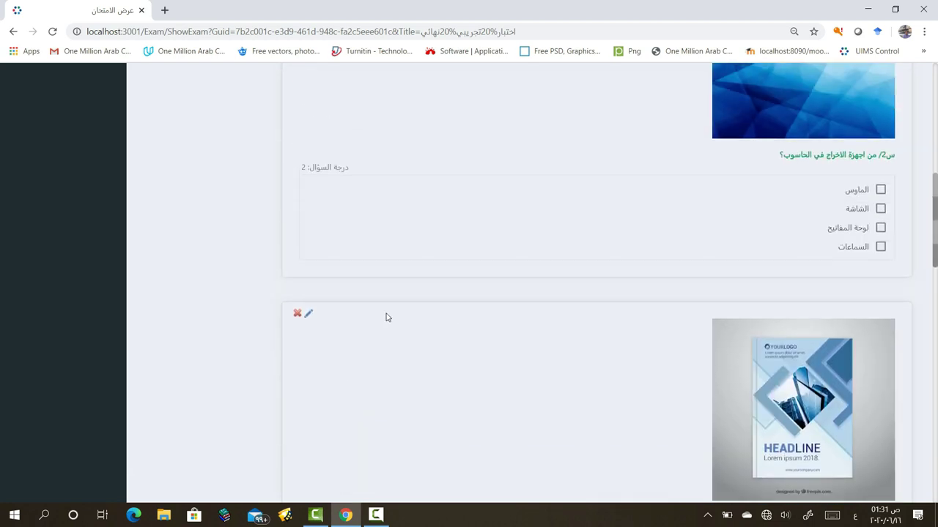
pyautogui.scroll(-2, 762, 384)
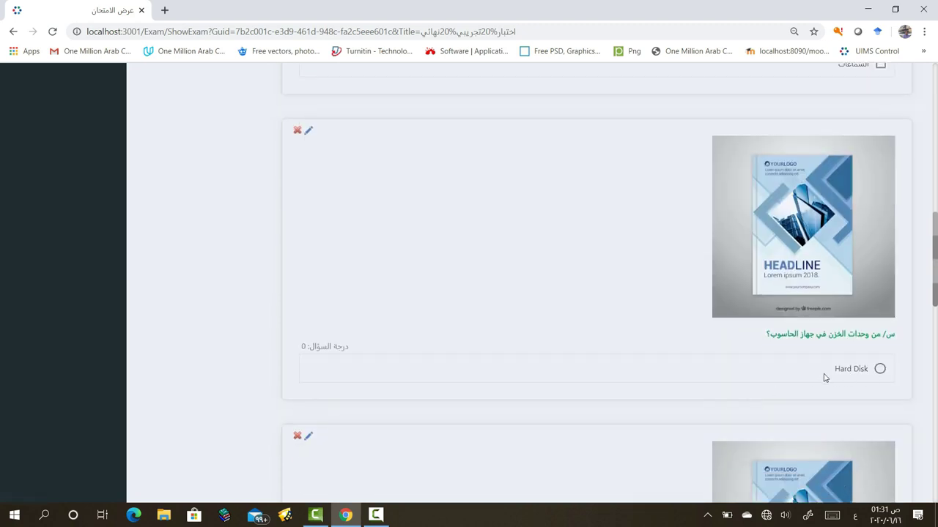
# Give the Hard Disk question wrong answers الطابعة and الماسح الضوئي and save the edit
pyautogui.click(308, 130)
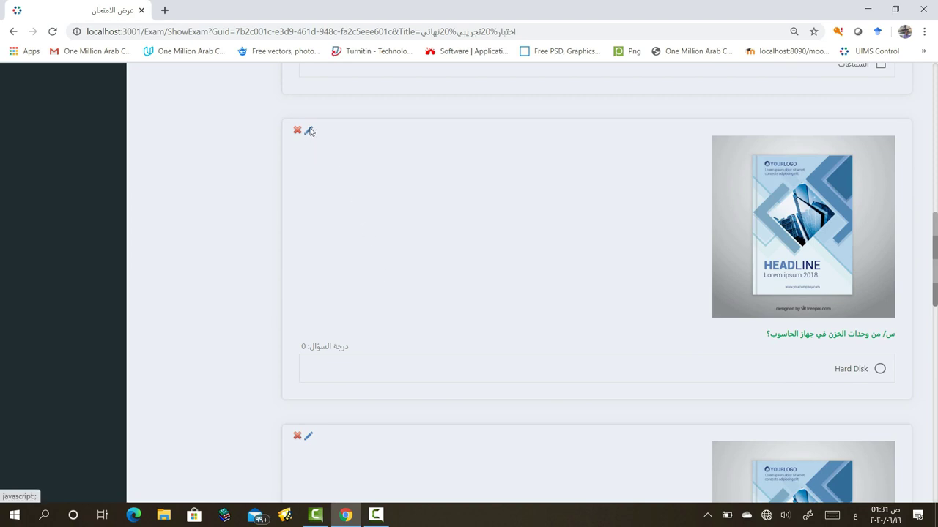
pyautogui.click(802, 308)
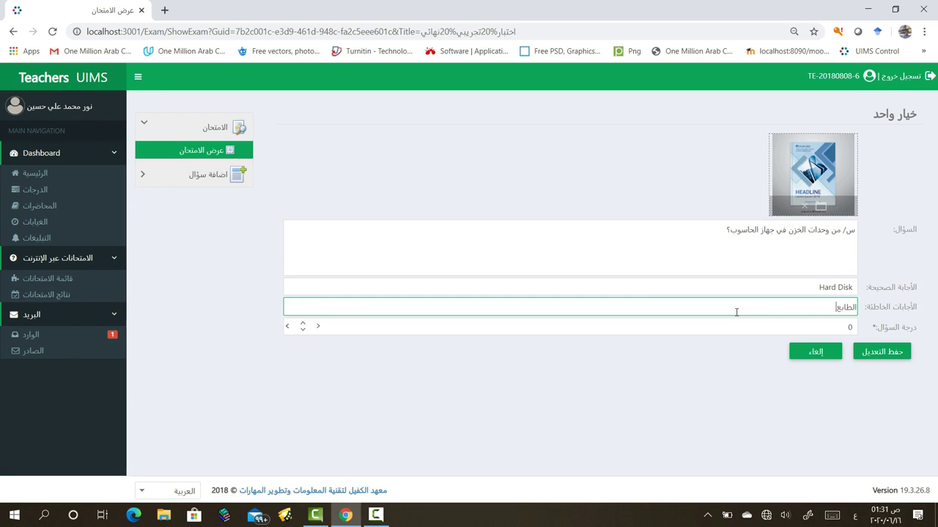
pyautogui.press('Return')
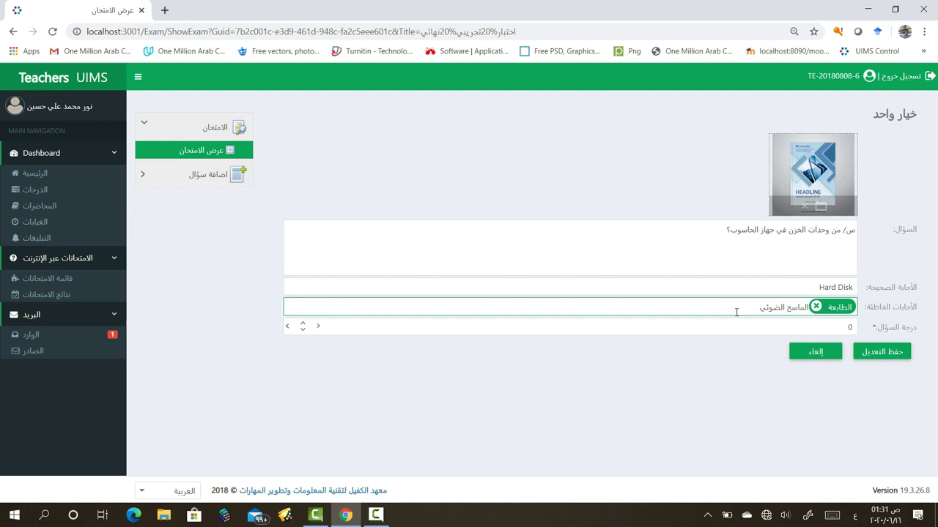
pyautogui.press('Return')
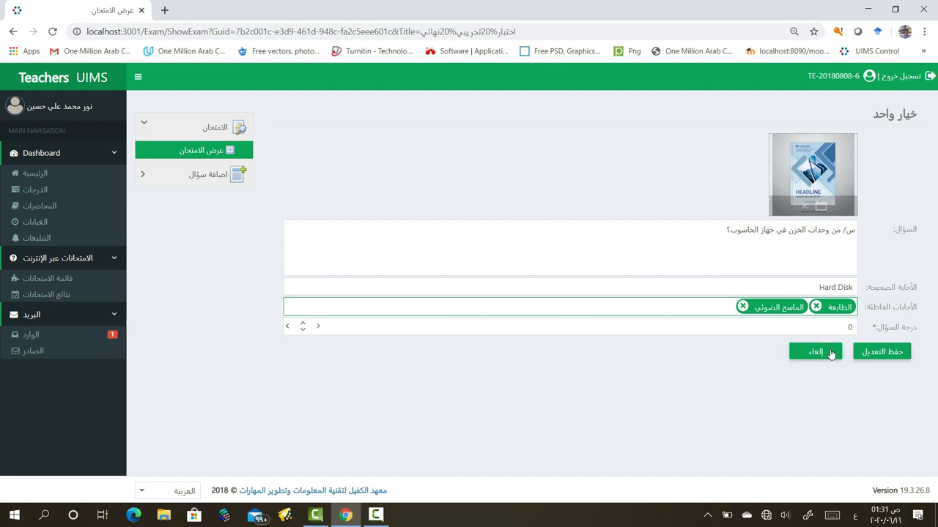
pyautogui.click(902, 351)
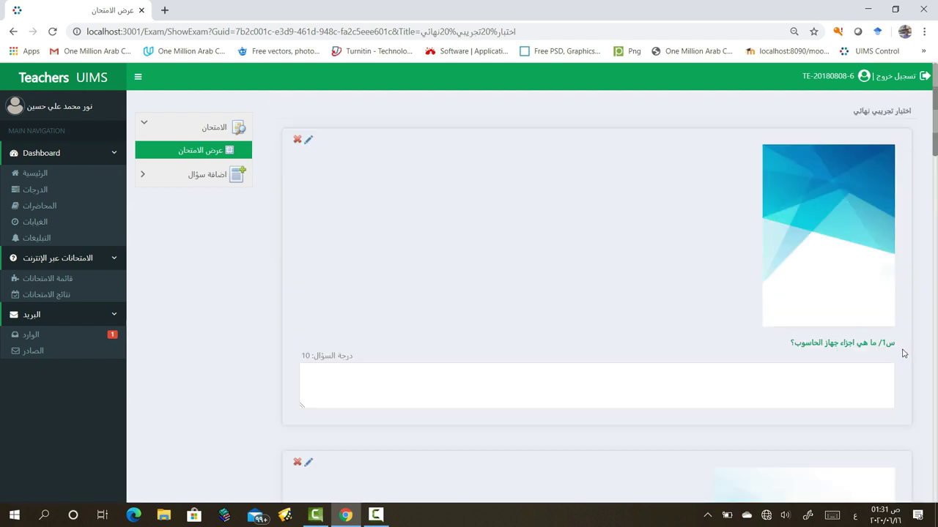
pyautogui.scroll(-8, 695, 337)
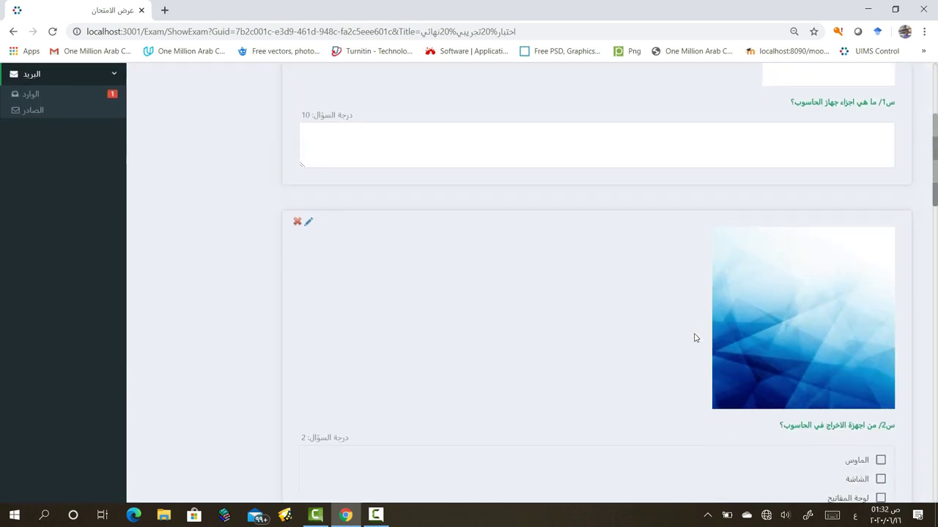
pyautogui.scroll(-4, 695, 338)
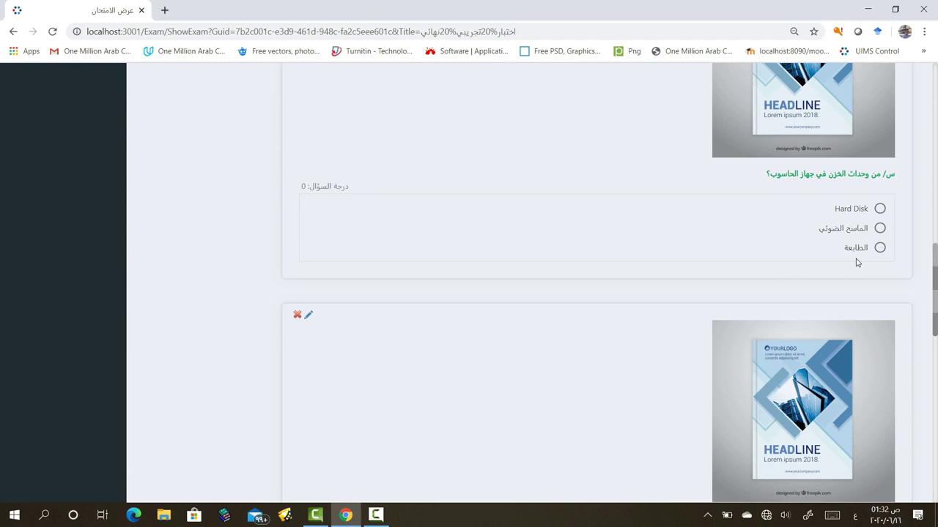
pyautogui.scroll(-8, 732, 298)
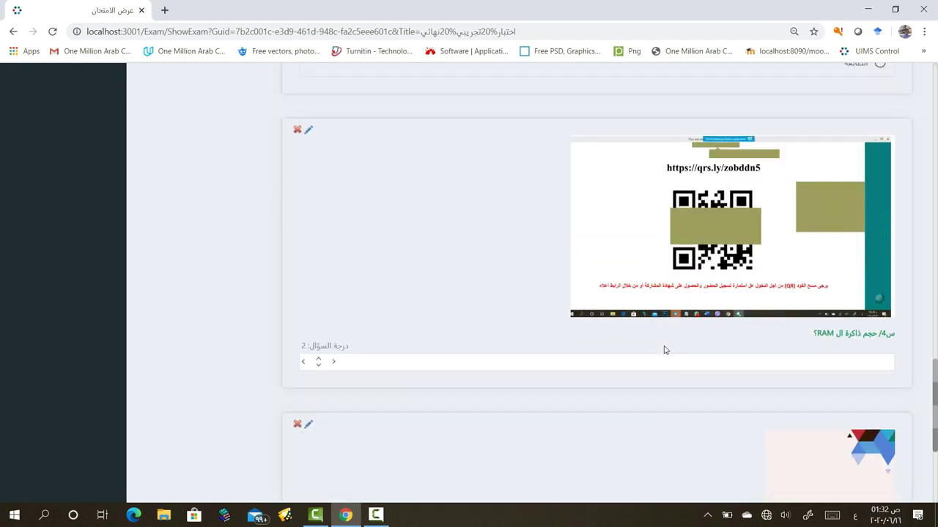
pyautogui.scroll(-3, 666, 352)
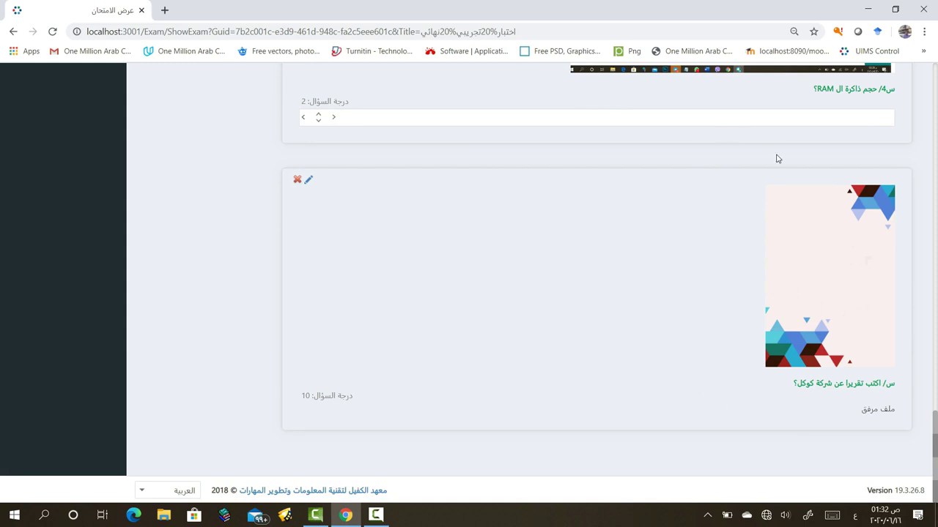
pyautogui.scroll(10, 605, 280)
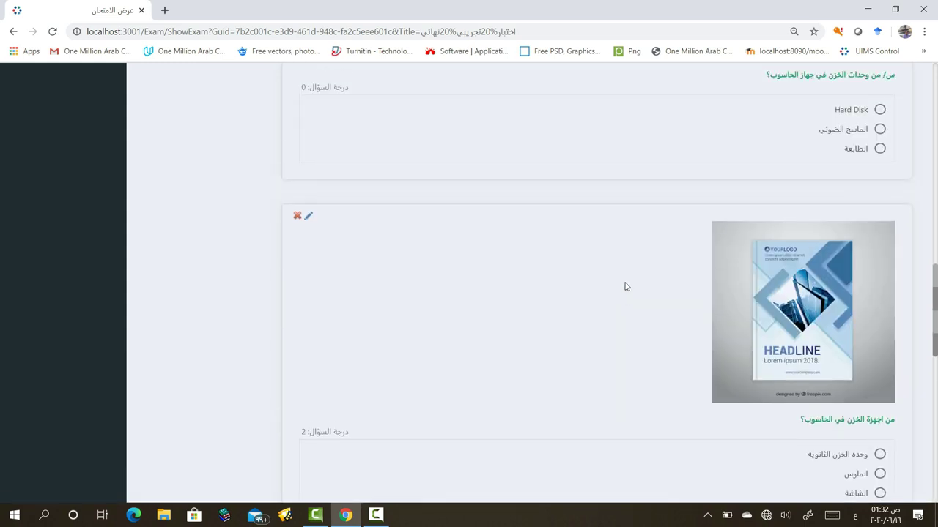
pyautogui.scroll(10, 625, 286)
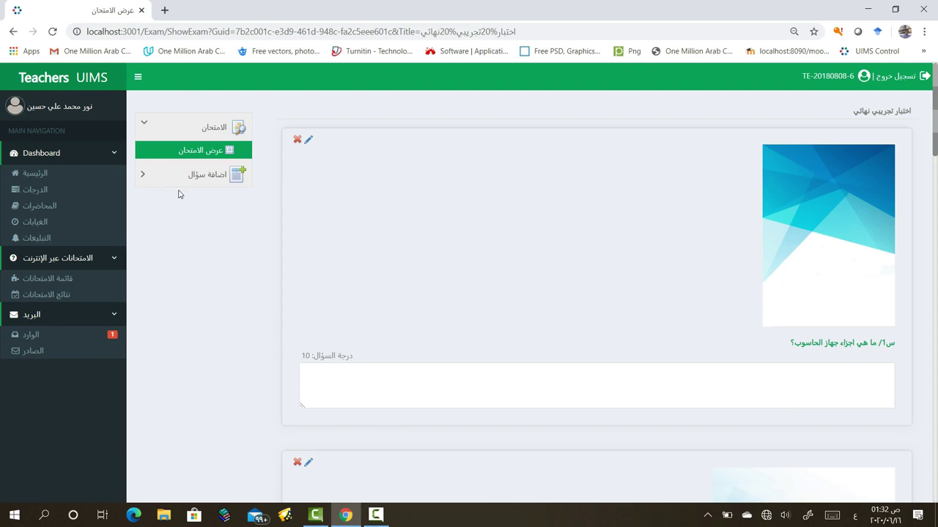
pyautogui.click(146, 174)
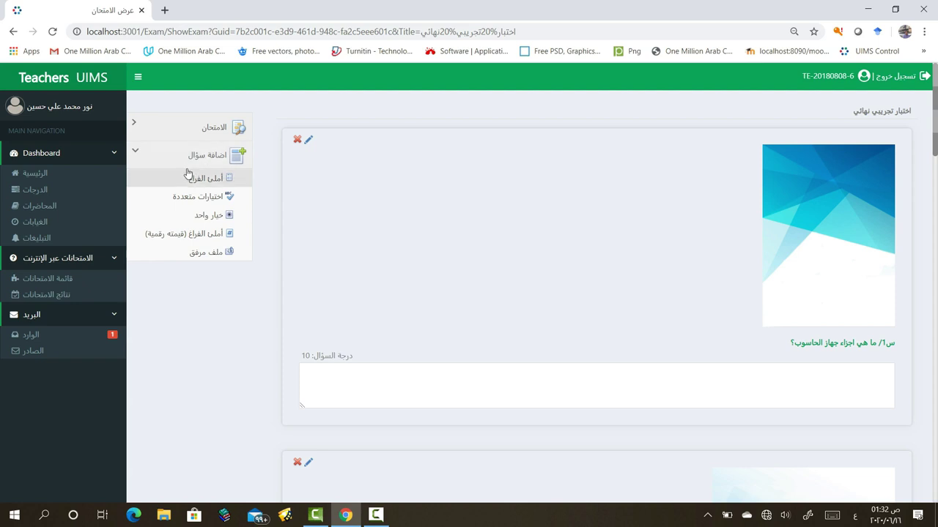
pyautogui.click(183, 129)
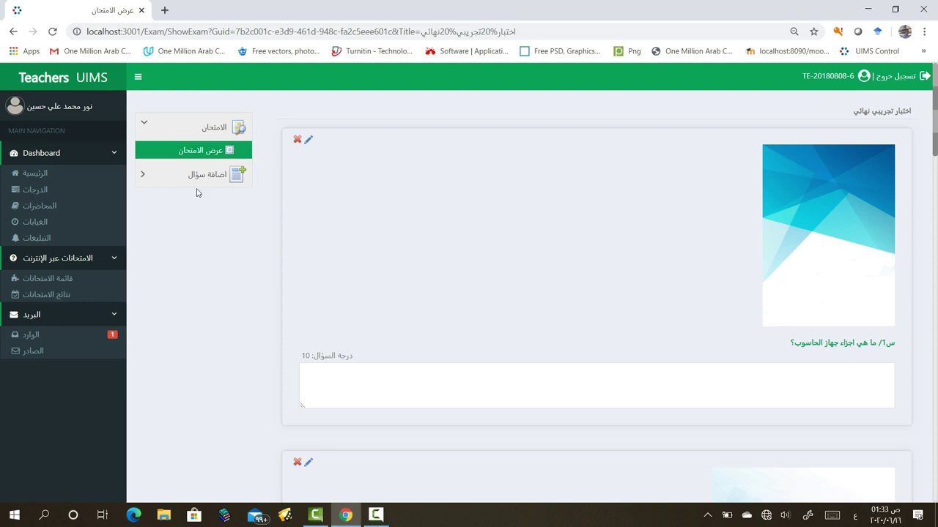
# Return to the exams list and open the options for the اختبار تجريبي نهائي exam
pyautogui.click(70, 283)
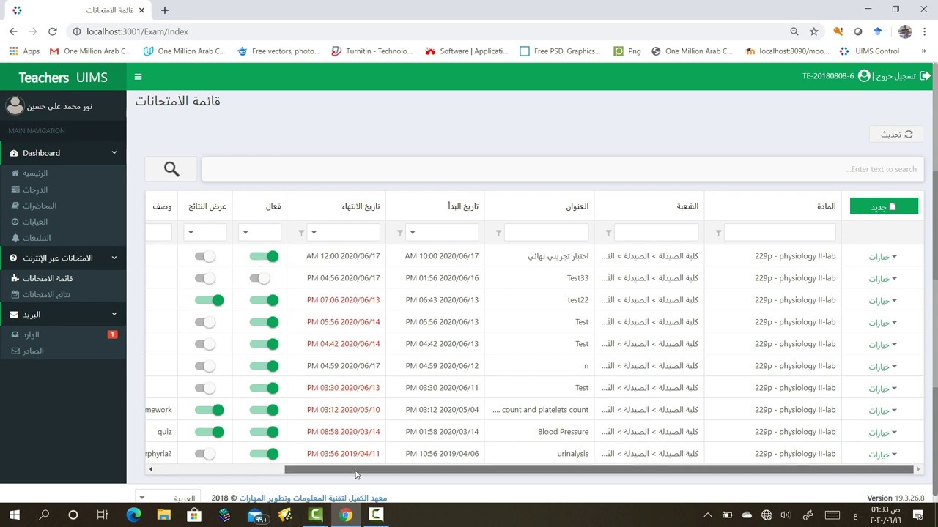
pyautogui.moveTo(354, 470); pyautogui.dragTo(495, 468)
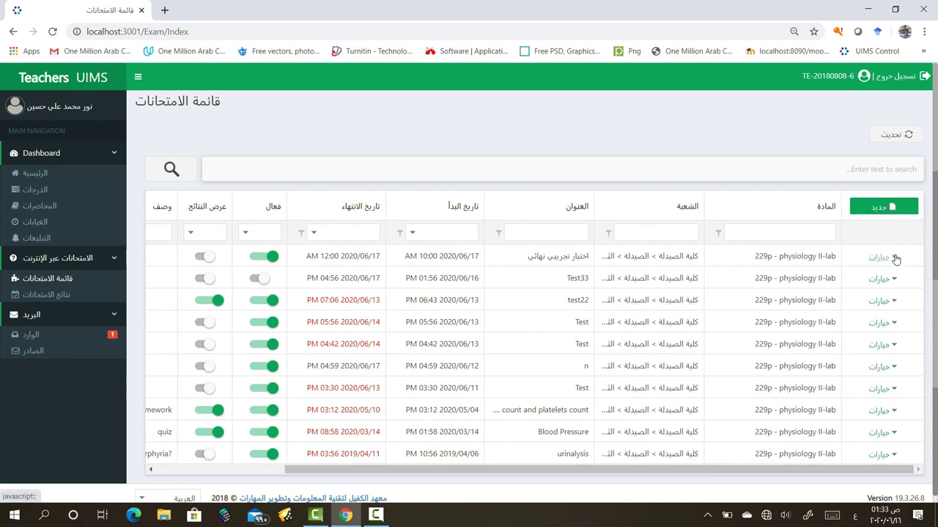
pyautogui.click(896, 260)
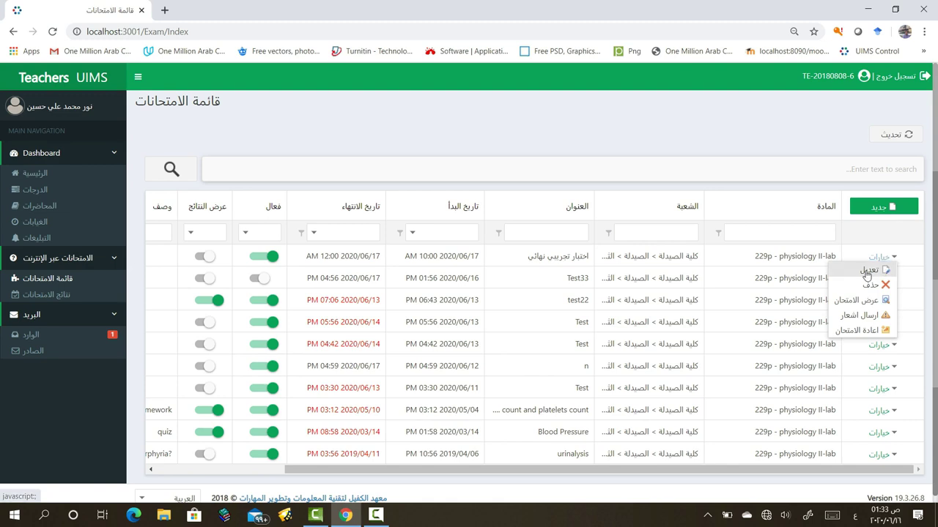
# Edit the اختبار تجريبي نهائي exam and save it as inactive
pyautogui.click(866, 273)
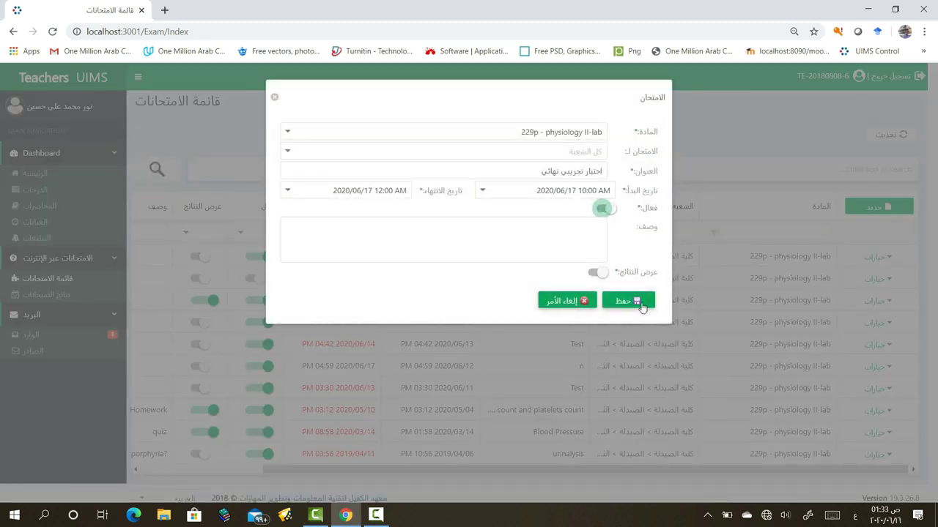
pyautogui.click(632, 304)
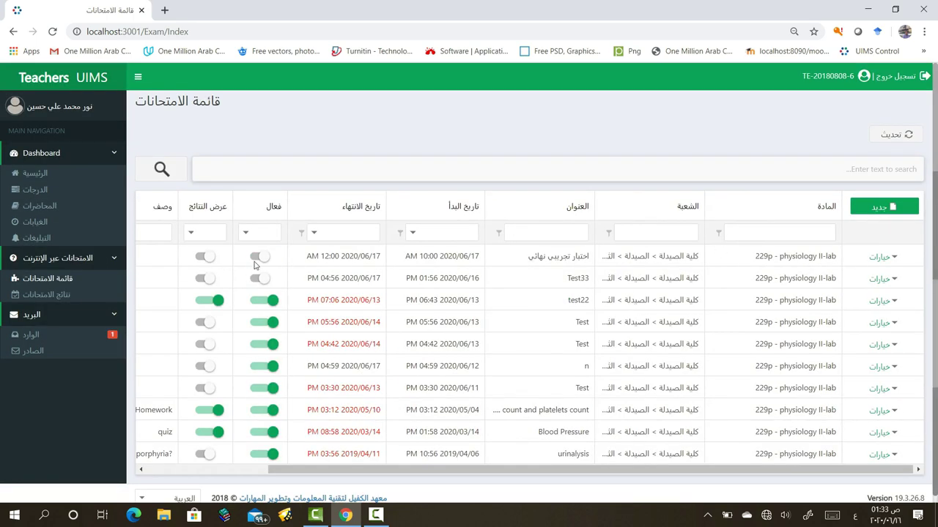